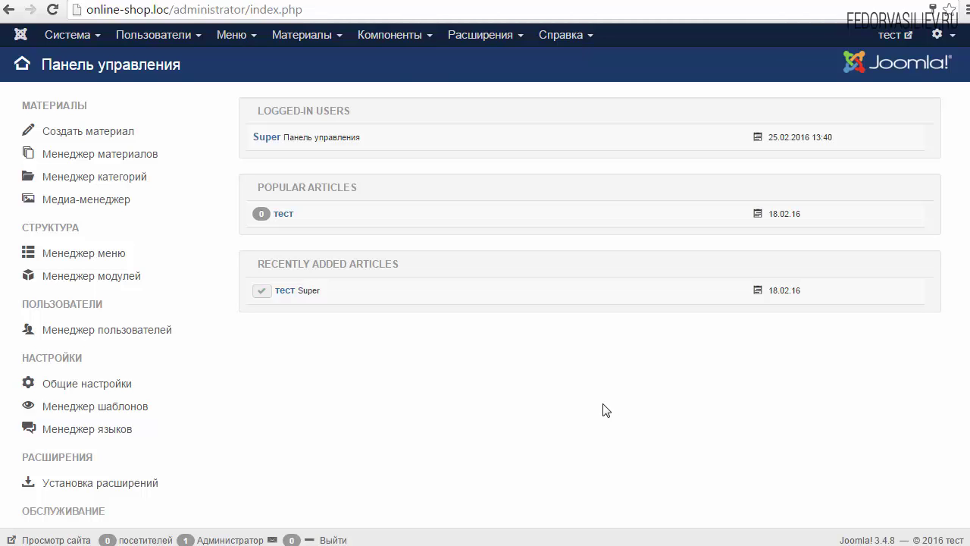
- Create a new order status in the JOOMLAKASSA component and name it "В ожидании подтверждения оплаты"
click(400, 36)
mouse_move(402, 72)
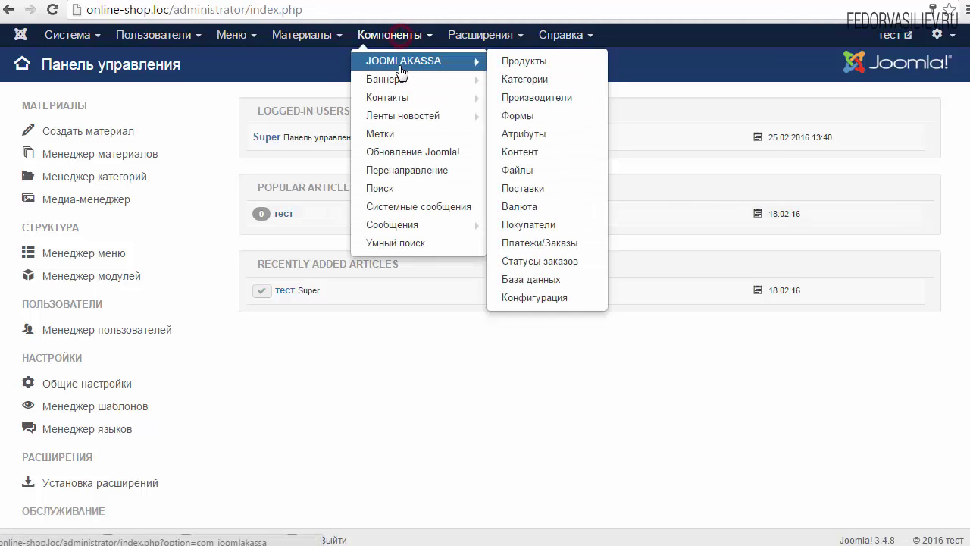
click(581, 262)
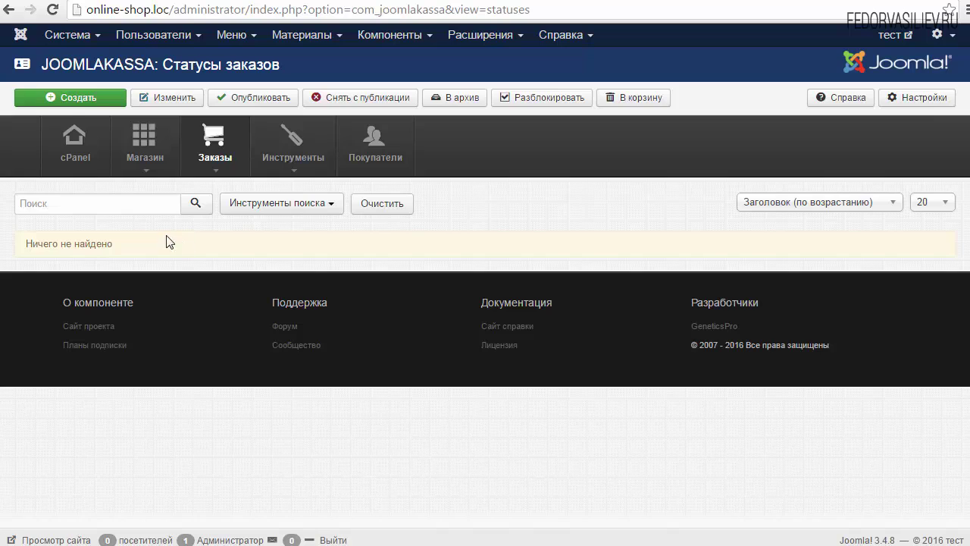
click(78, 98)
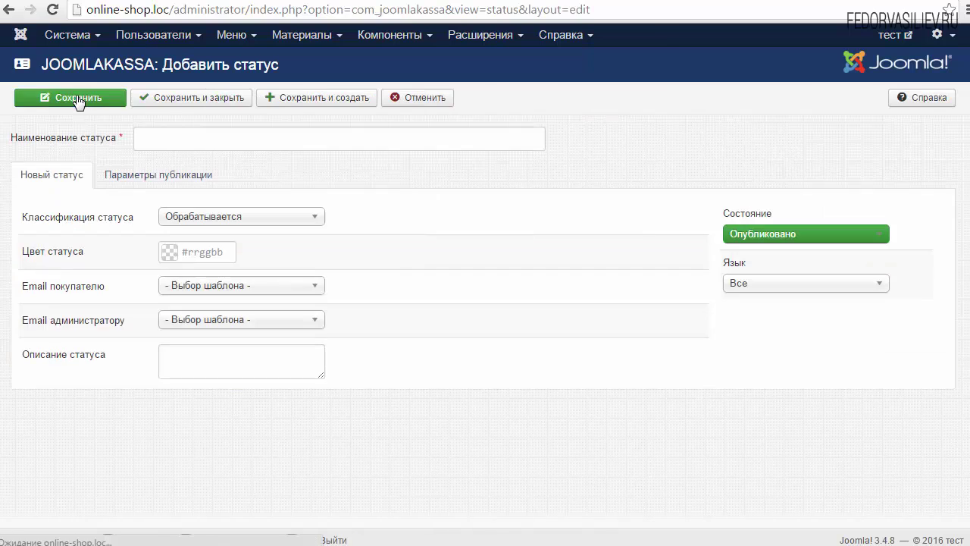
click(168, 140)
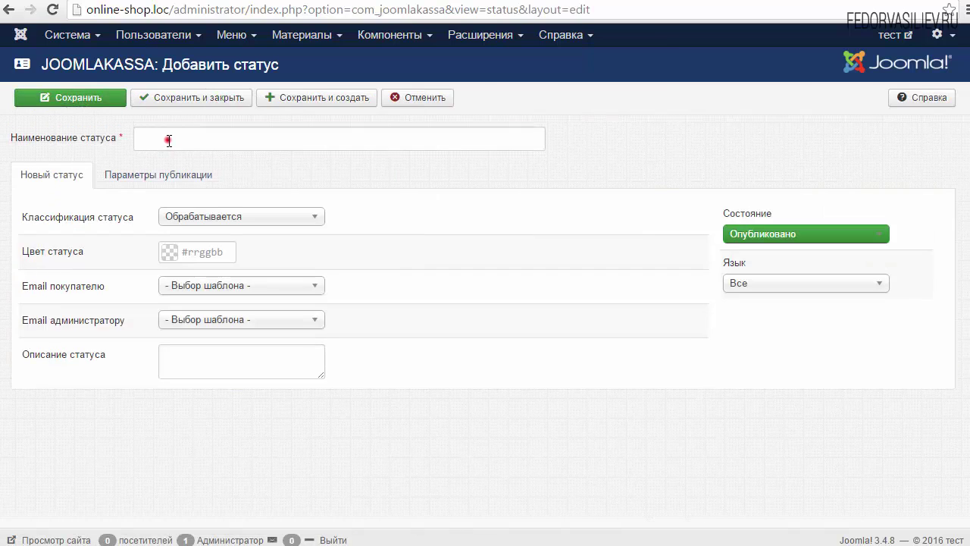
right_click(168, 140)
click(215, 232)
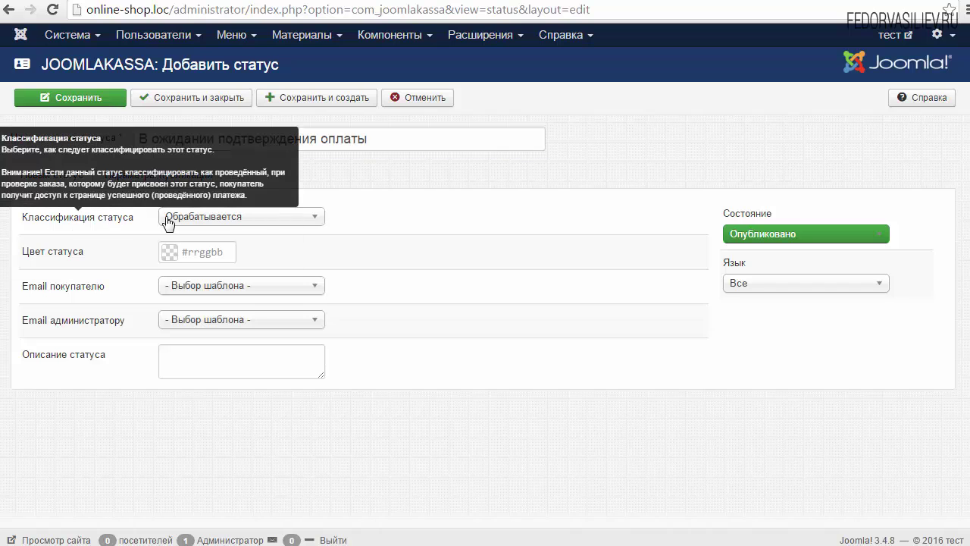
- Classify the status as "Обрабатывается" and set its colour to grey #adadad
click(224, 218)
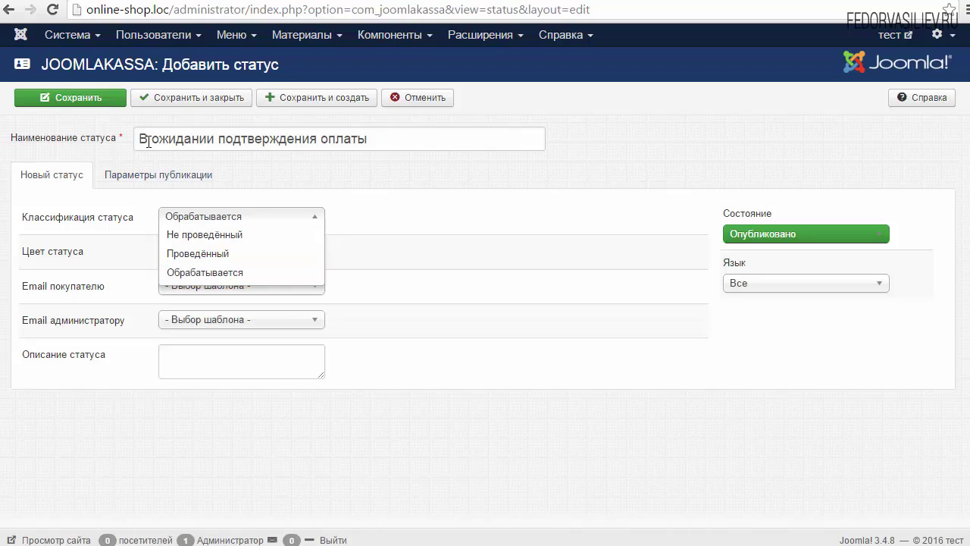
mouse_move(75, 146)
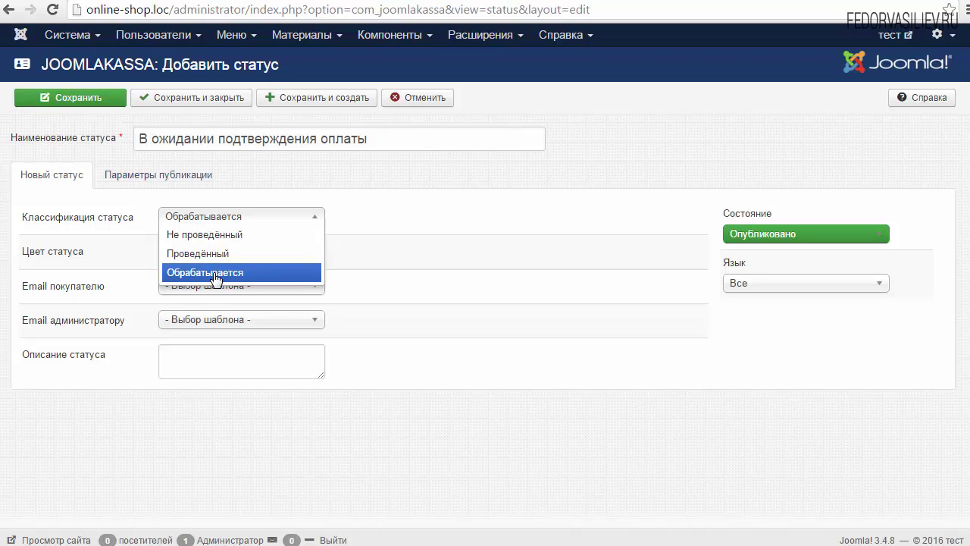
click(173, 276)
mouse_move(41, 263)
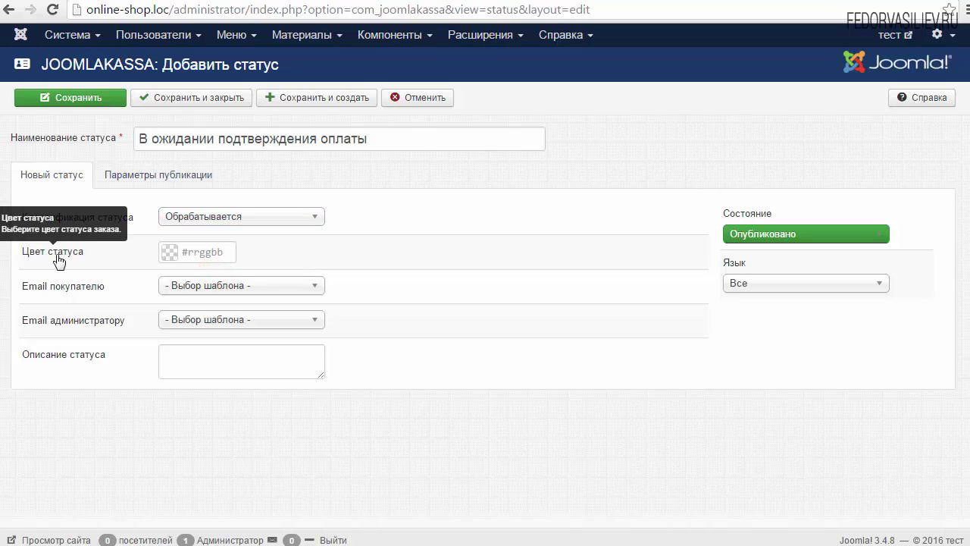
click(169, 254)
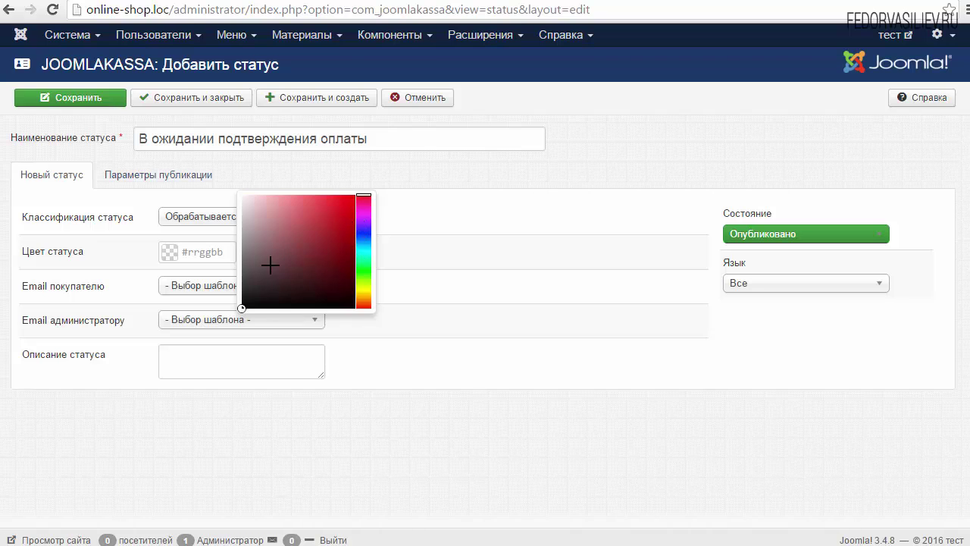
click(254, 222)
click(421, 218)
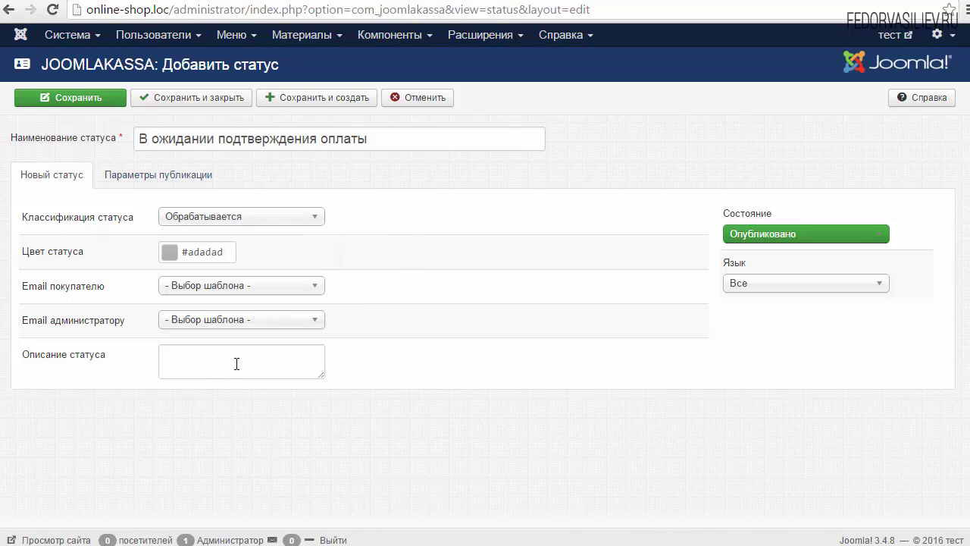
- Assign the "В ожидании подтверждения оплаты" template to the customer e-mail, leaving the administrator e-mail without a template
click(240, 292)
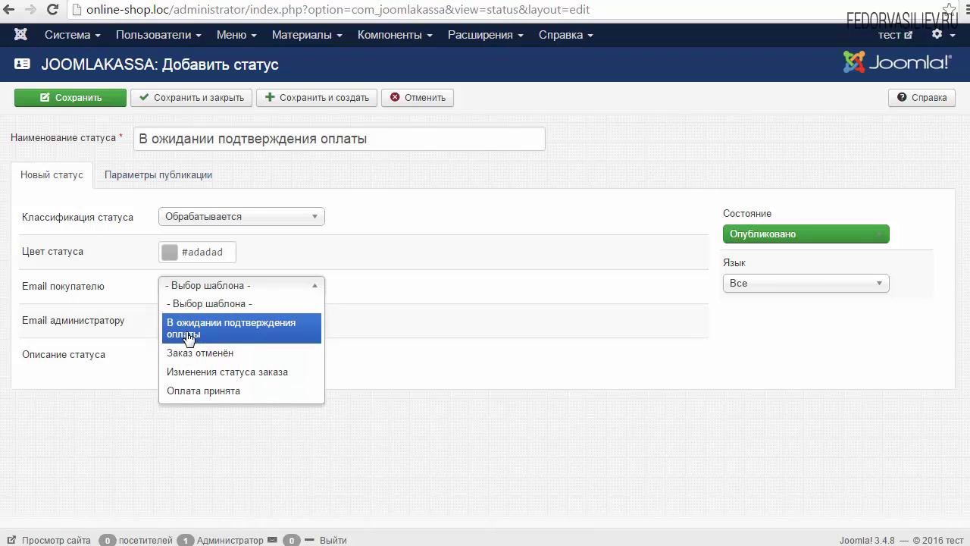
click(253, 334)
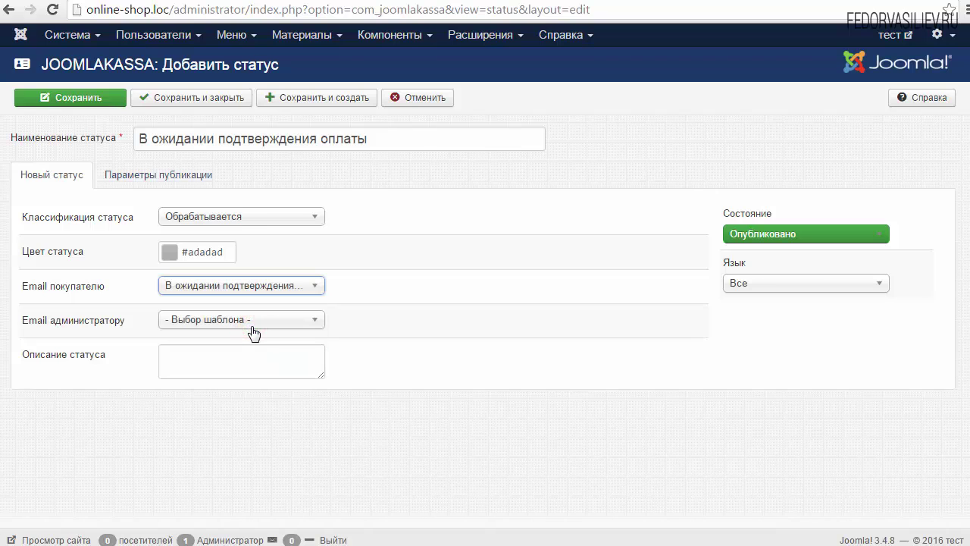
mouse_move(63, 332)
click(162, 320)
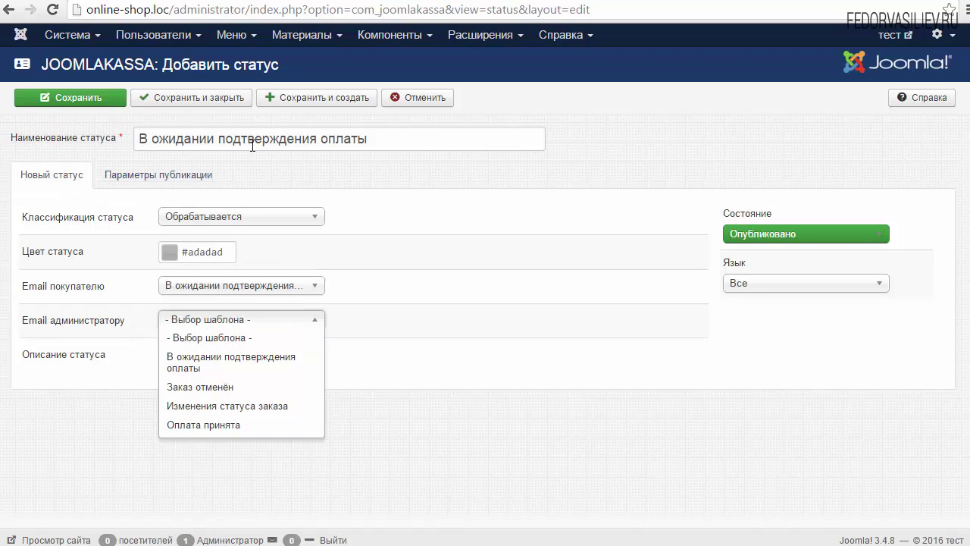
click(133, 322)
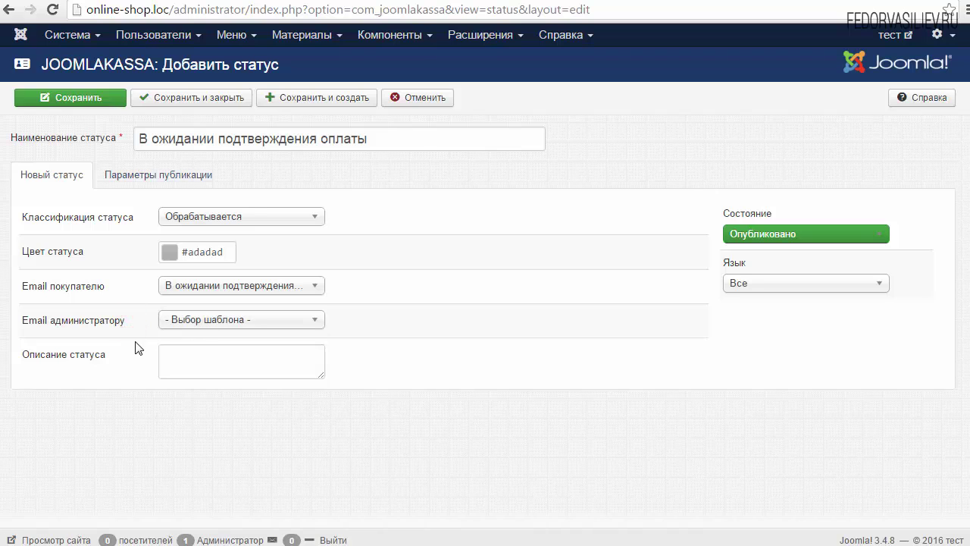
click(185, 287)
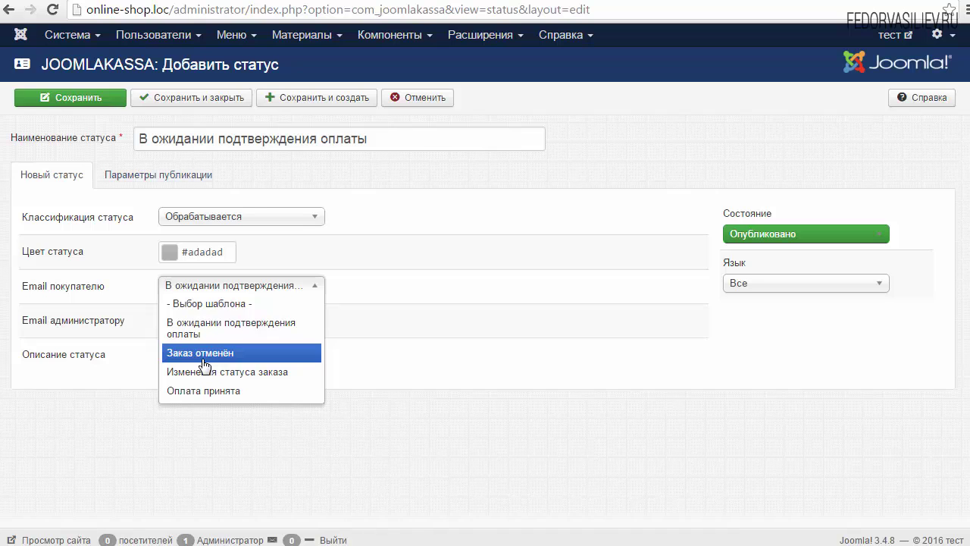
click(198, 328)
- Enter the status description "Ваш заказ всё ещё находится в ожидании подтверждения оплаты." and enlarge the description box
click(182, 356)
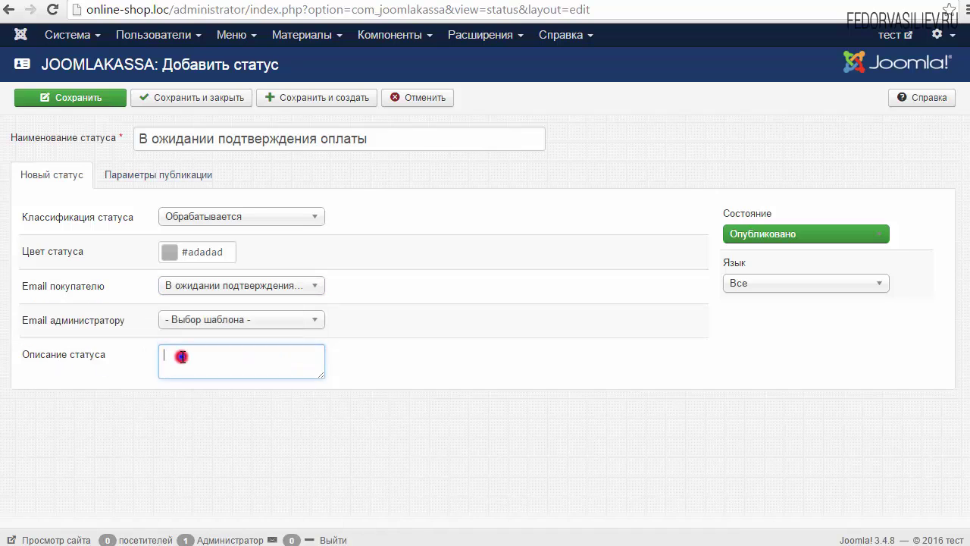
right_click(182, 356)
click(221, 438)
drag(322, 375, 429, 408)
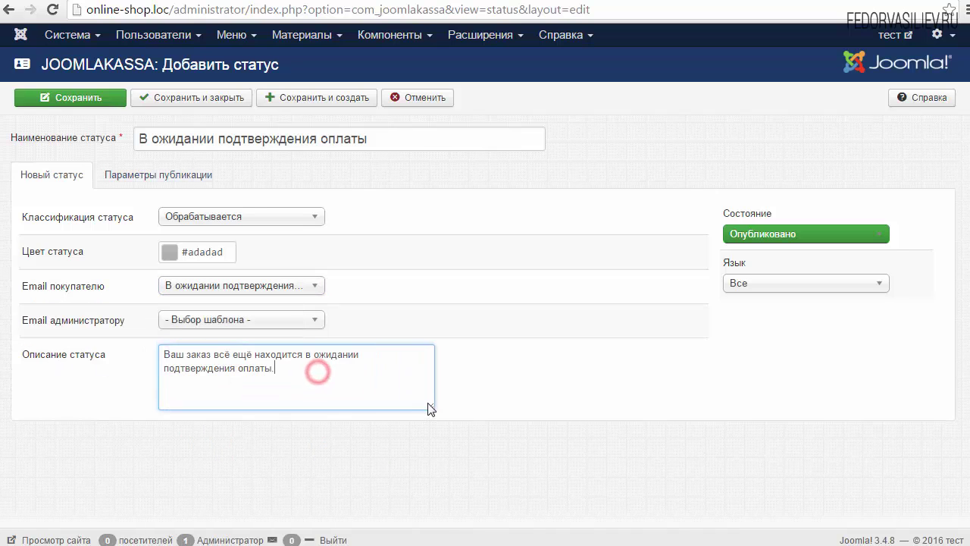
click(322, 382)
- Check the status's publishing parameters, then save it and start another new status
click(152, 182)
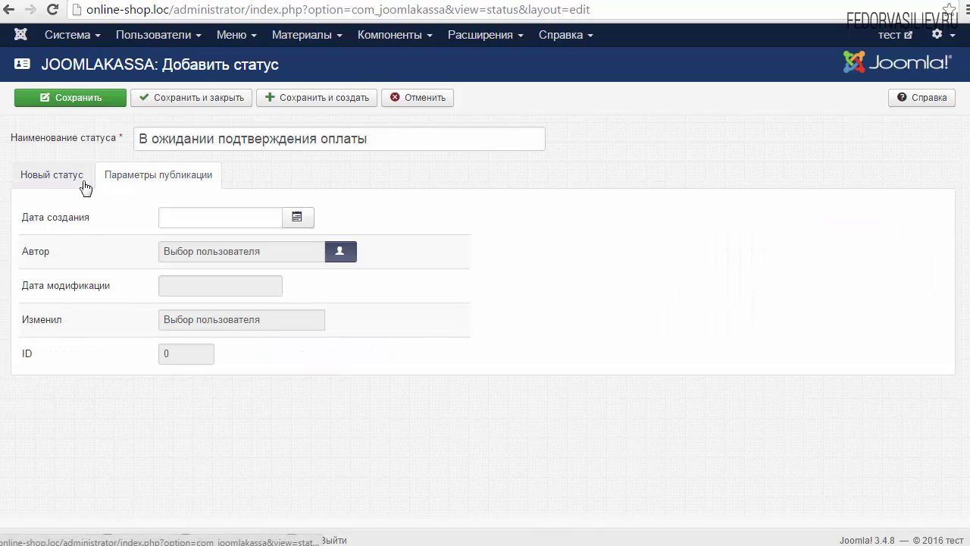
click(51, 176)
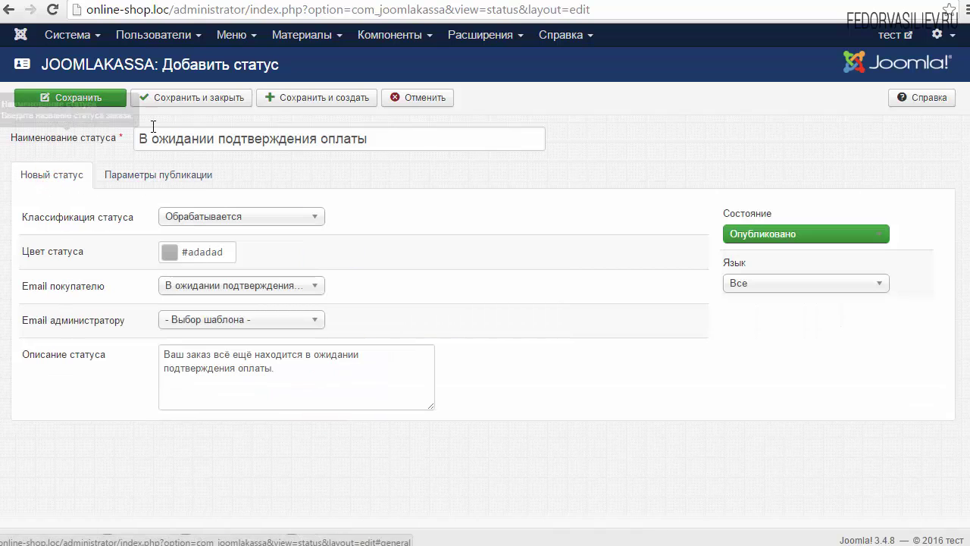
click(304, 101)
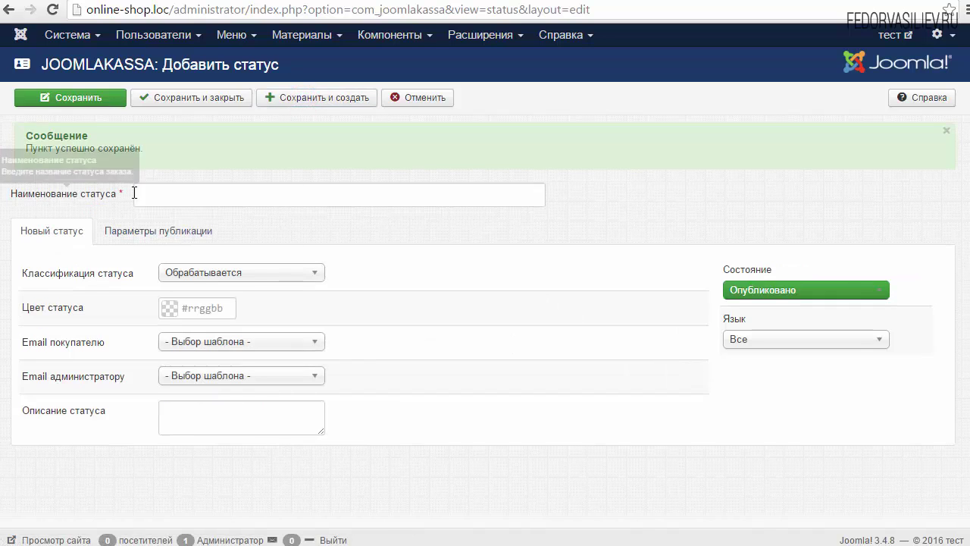
- Name the new status "Заказ отменён" and classify it as "Не проведённый"
click(138, 193)
right_click(147, 189)
click(216, 282)
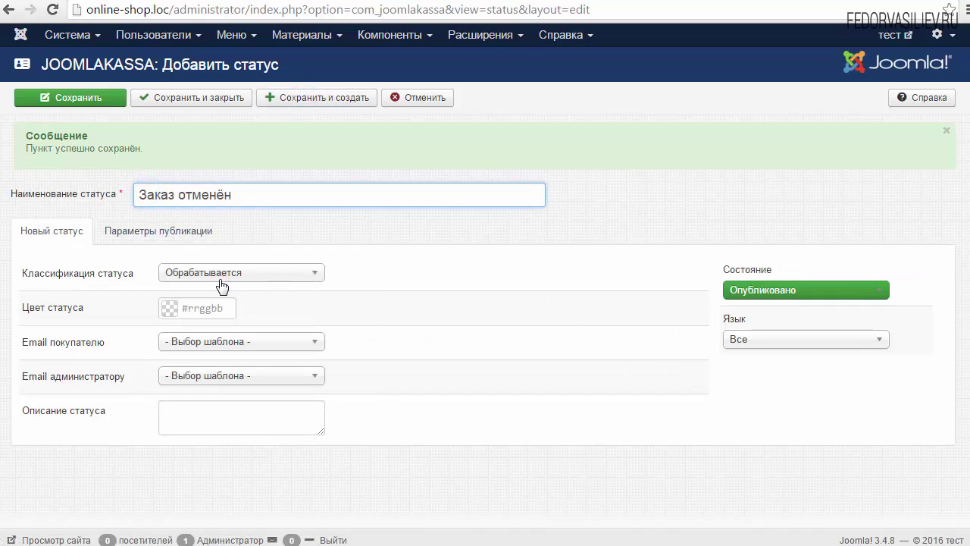
click(211, 273)
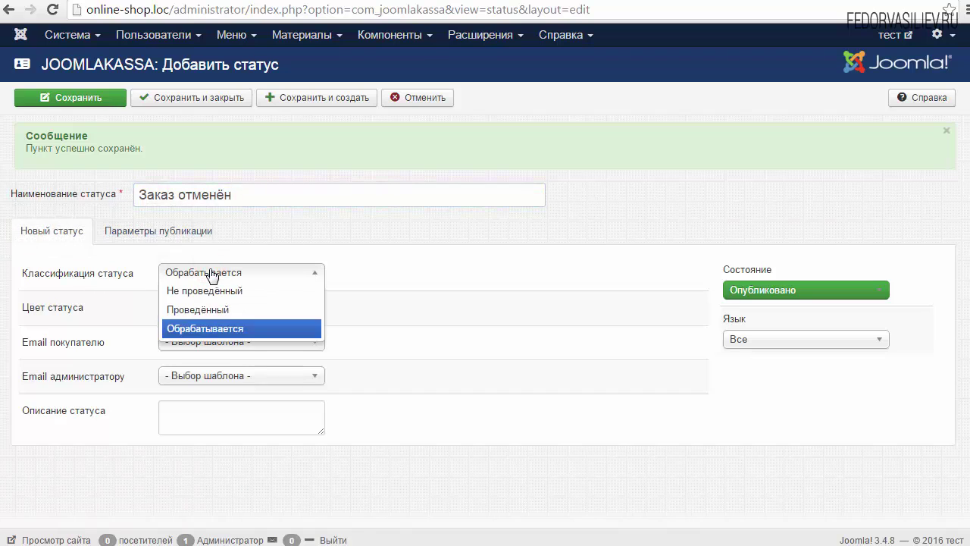
click(211, 300)
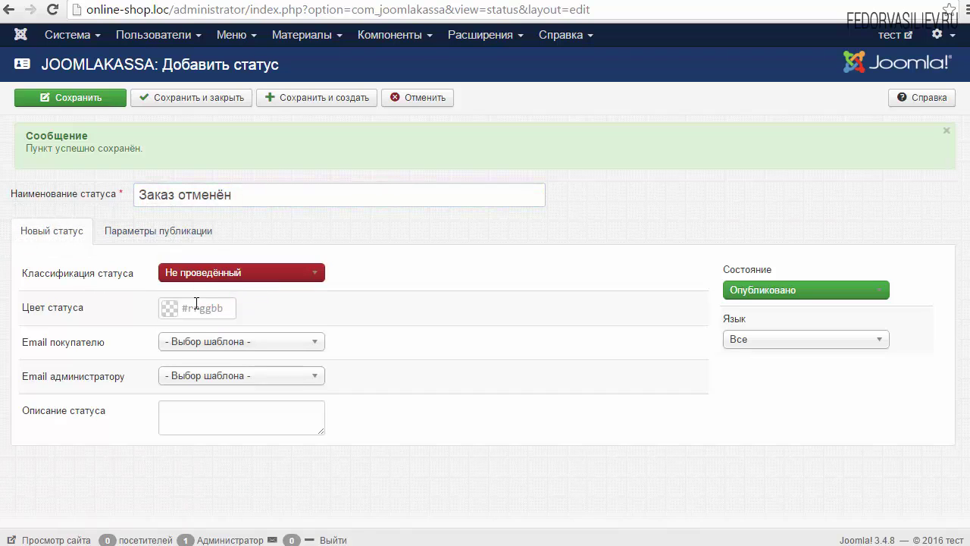
- Set the status colour to red #ff0000 and the customer e-mail template to "Заказ отменён"
click(169, 310)
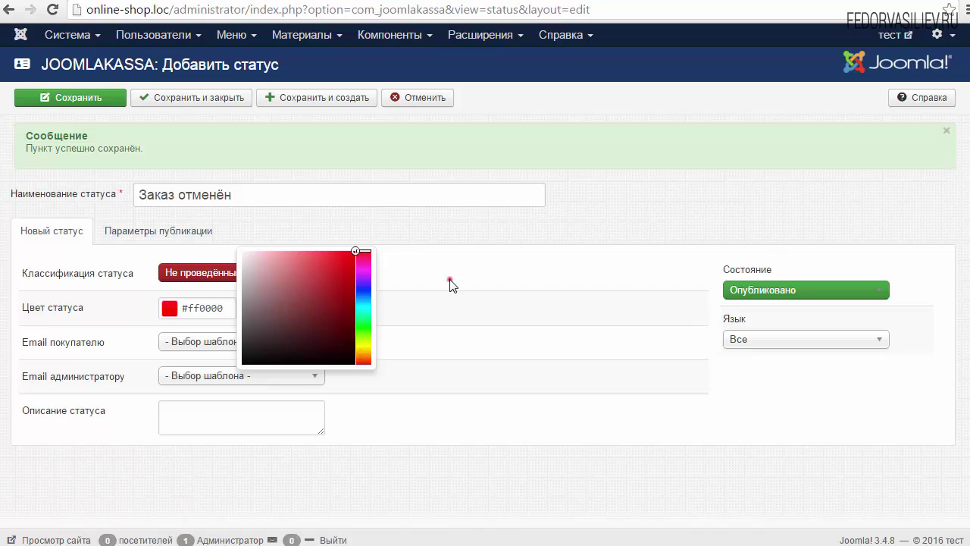
click(450, 281)
click(216, 341)
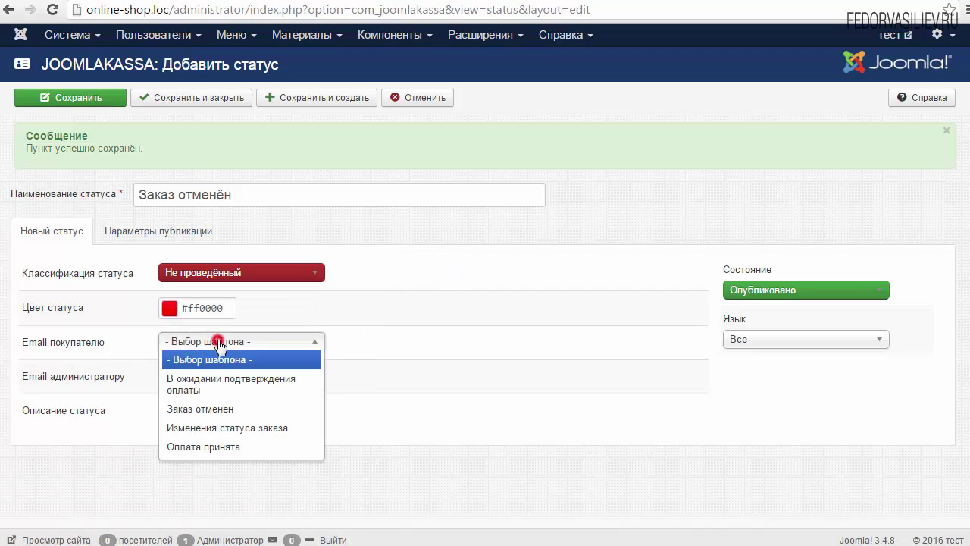
click(200, 410)
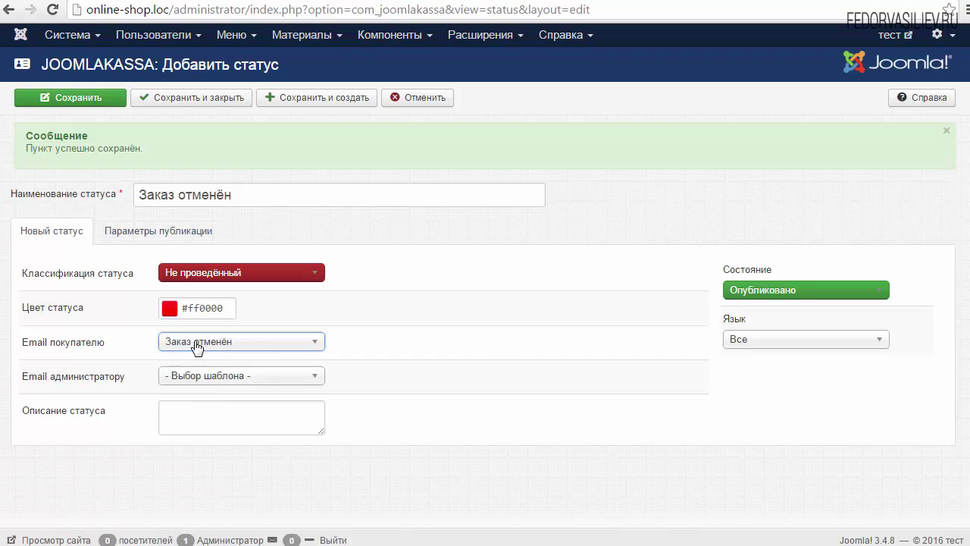
mouse_move(57, 385)
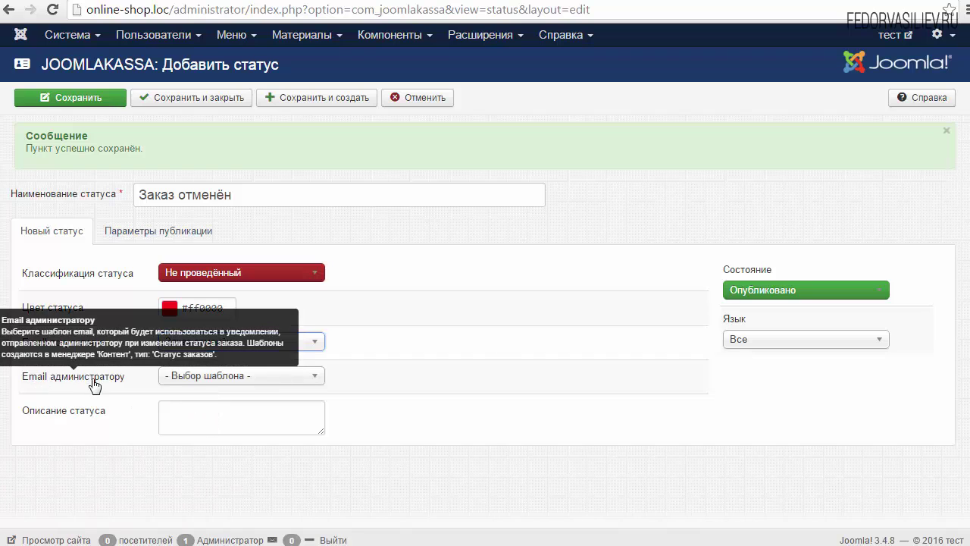
- Enlarge the description box, enter "Заказ был отменён", then save the status and start another new one
drag(317, 432, 400, 447)
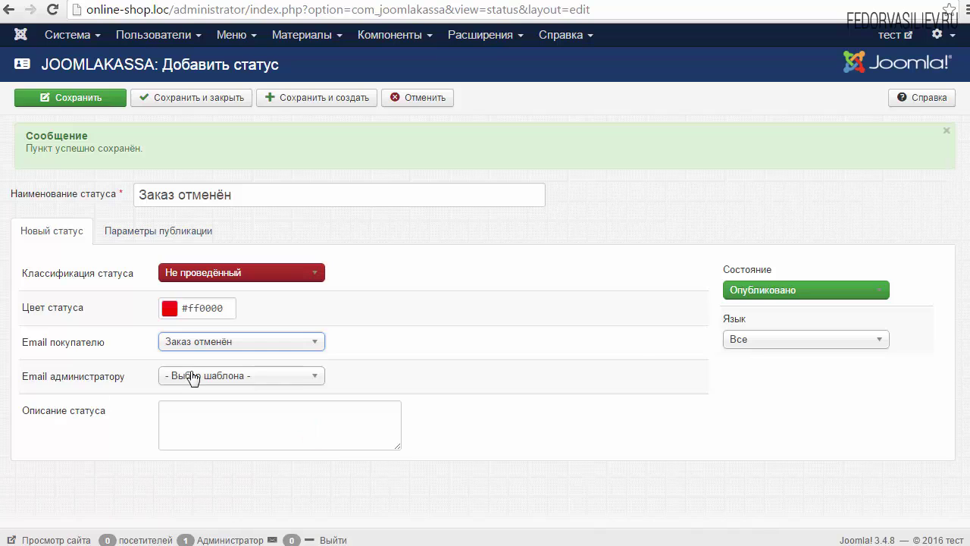
click(244, 413)
right_click(244, 413)
click(283, 504)
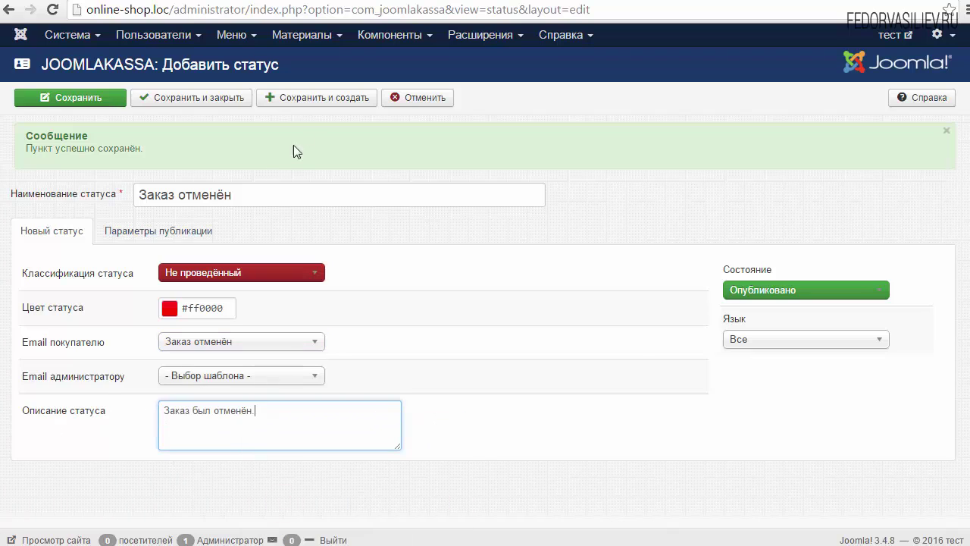
click(314, 98)
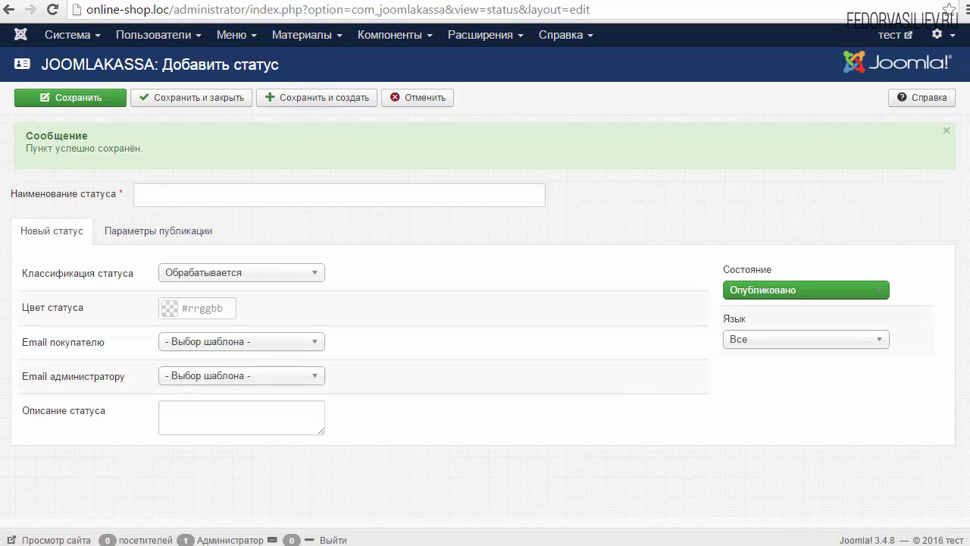
- Name the new status "Оплата принята" and classify it as "Проведённый"
click(154, 191)
right_click(154, 191)
click(207, 282)
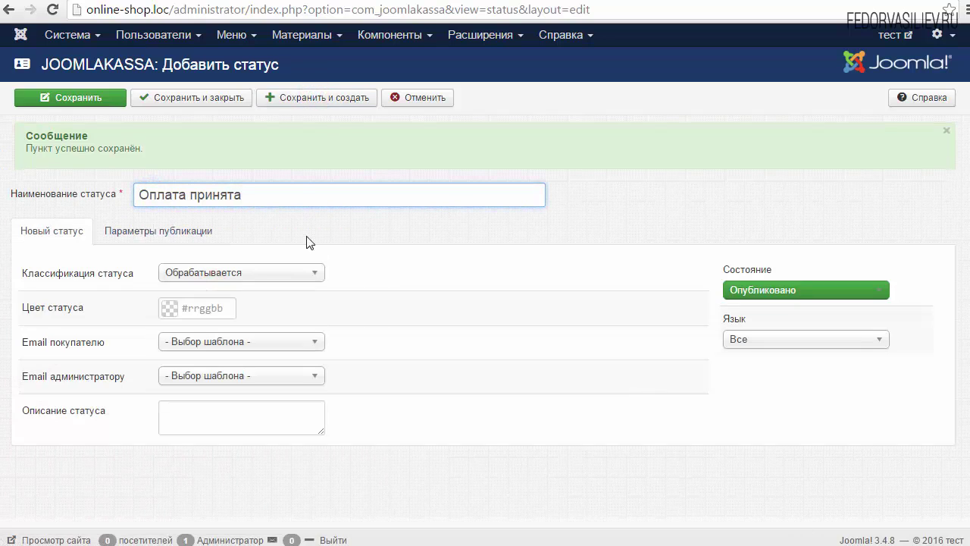
click(220, 272)
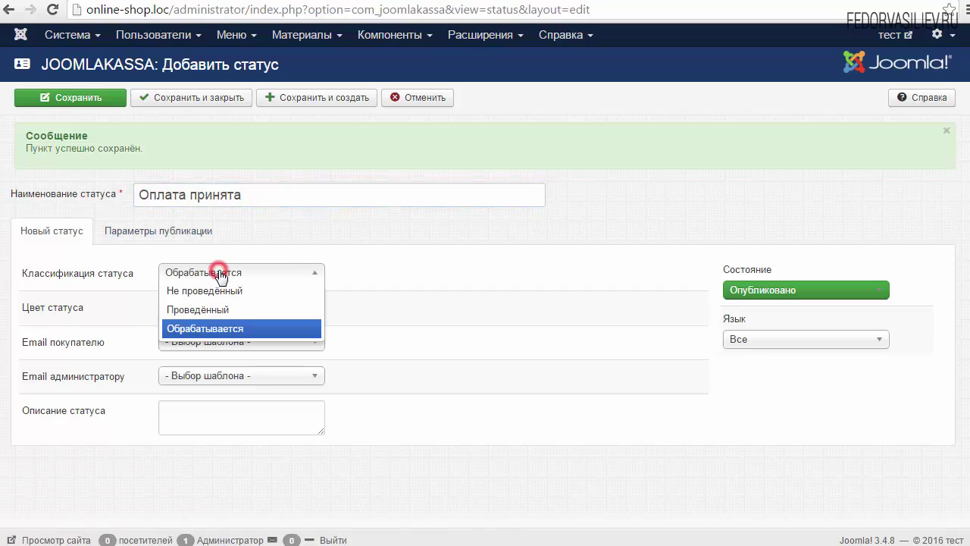
click(193, 309)
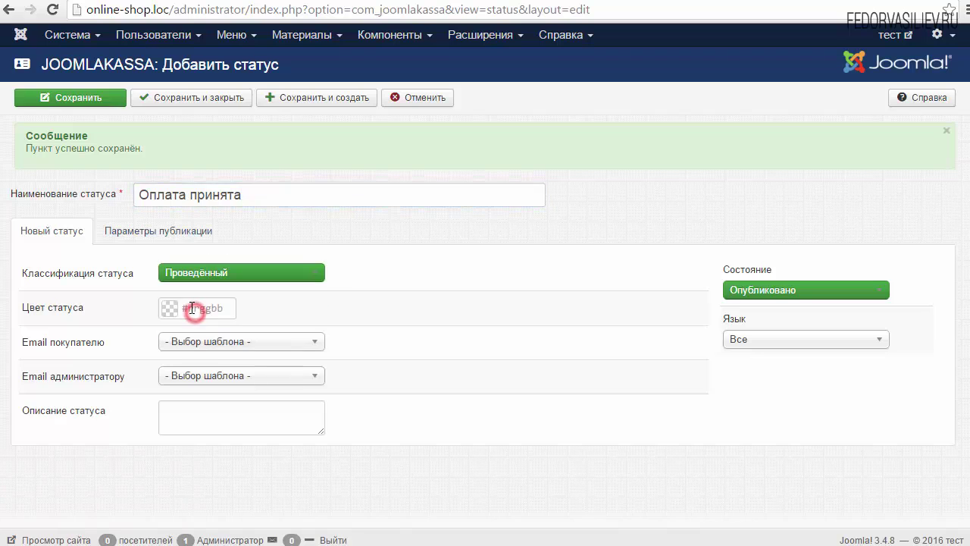
- Set the colour of the "Оплата принята" status to dark green #098700
click(169, 310)
click(282, 308)
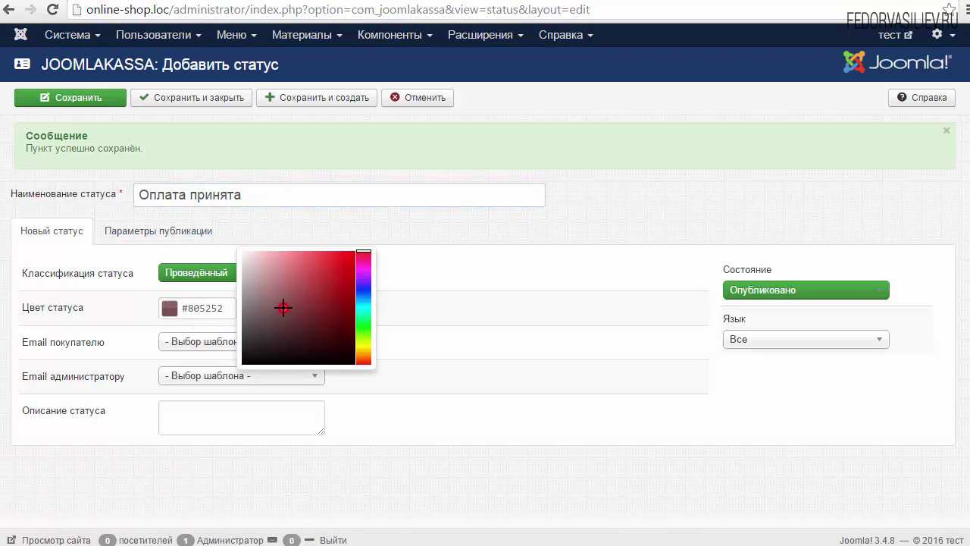
click(364, 327)
click(305, 260)
click(356, 305)
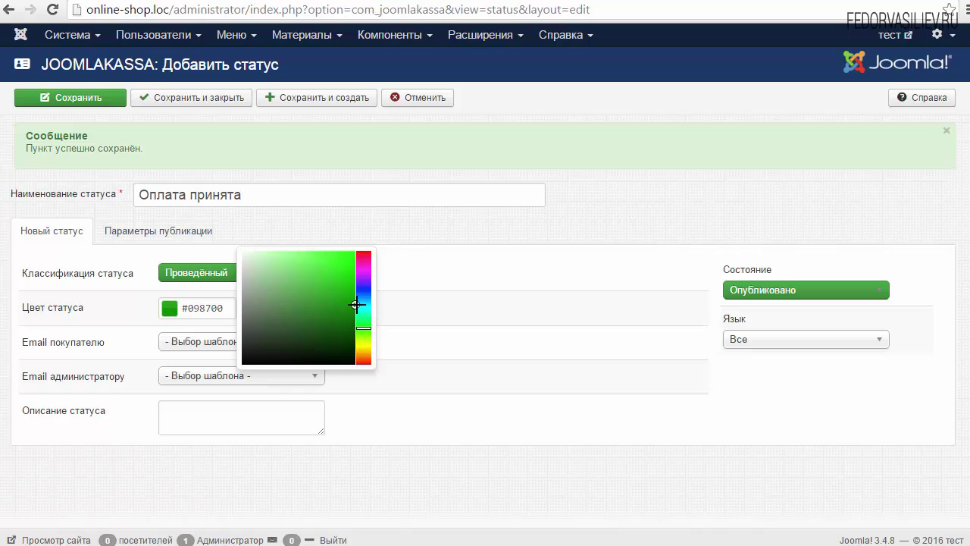
- Close the colour picker and set the customer e-mail template to "Оплата принята"
click(430, 301)
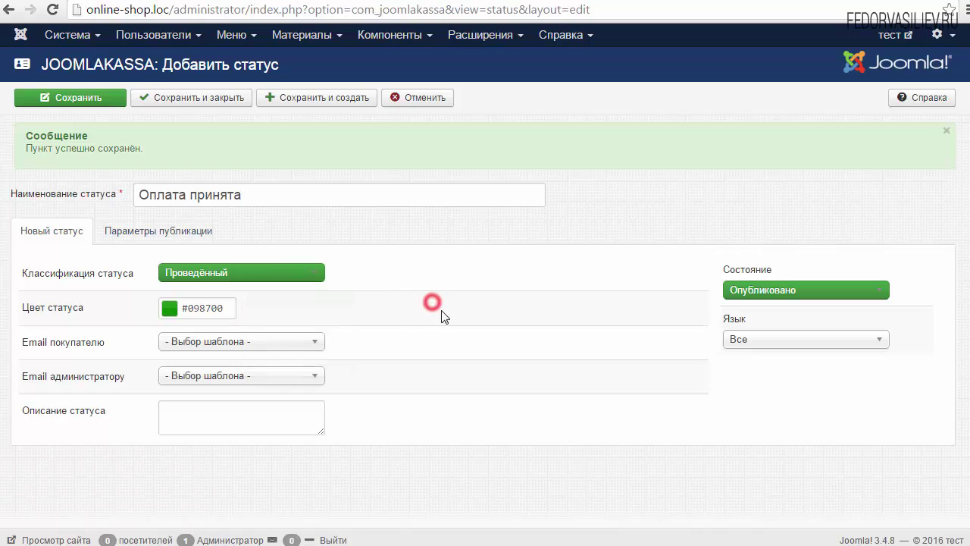
click(206, 341)
click(209, 448)
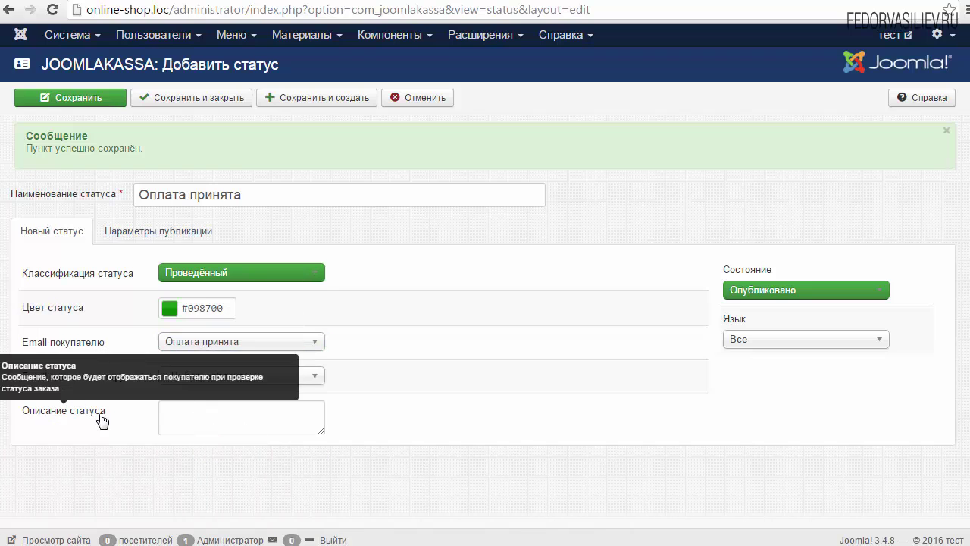
- Enter the status description "Оплата заказа прошла успешно.", then save the status and return to the status list
click(179, 412)
right_click(181, 413)
click(232, 505)
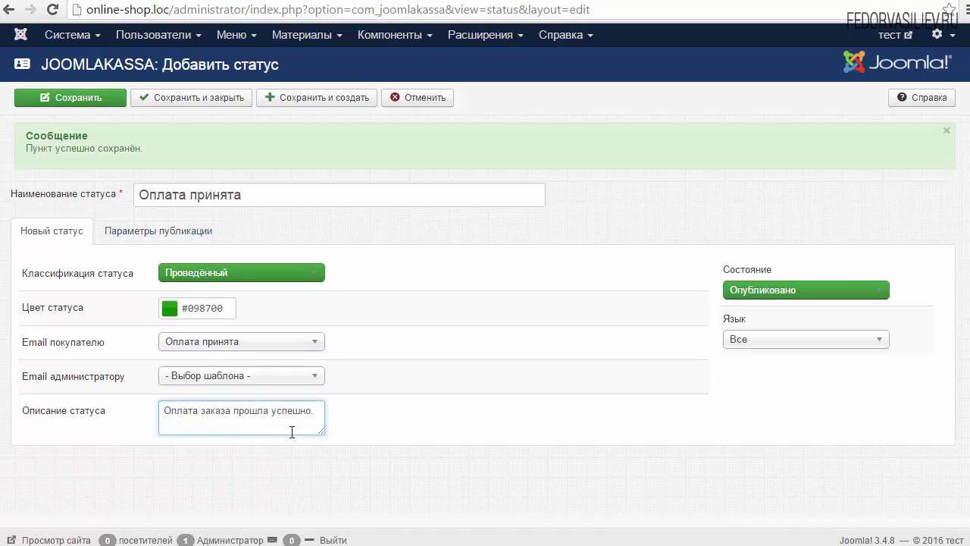
click(210, 97)
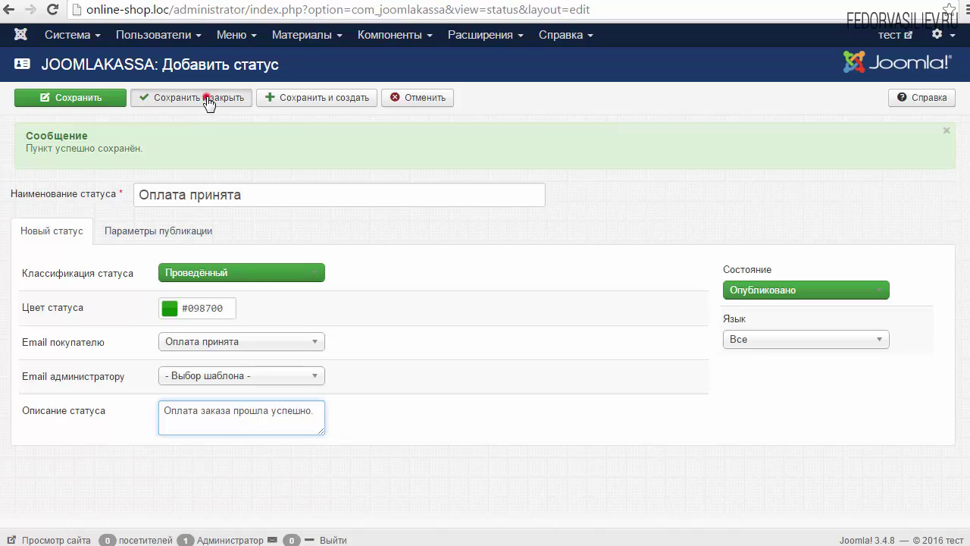
- Review the class, colour and e-mail template columns of the created order statuses in the list
scroll(271, 263, down, 1)
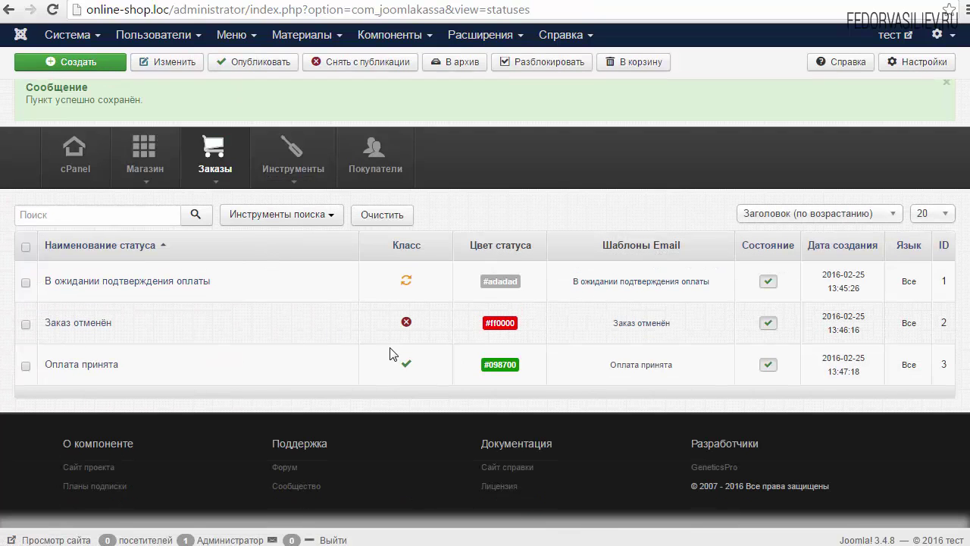
double_click(425, 243)
click(385, 271)
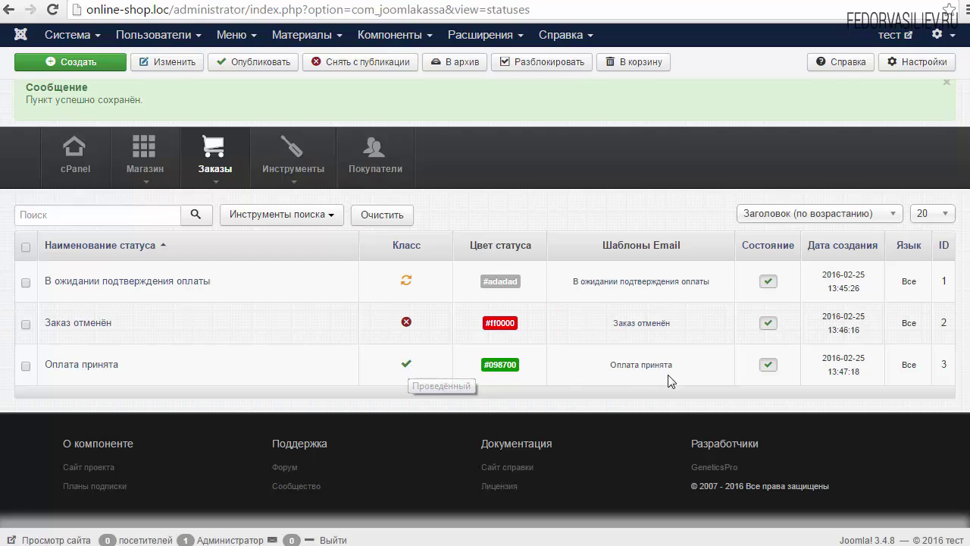
drag(584, 250, 689, 251)
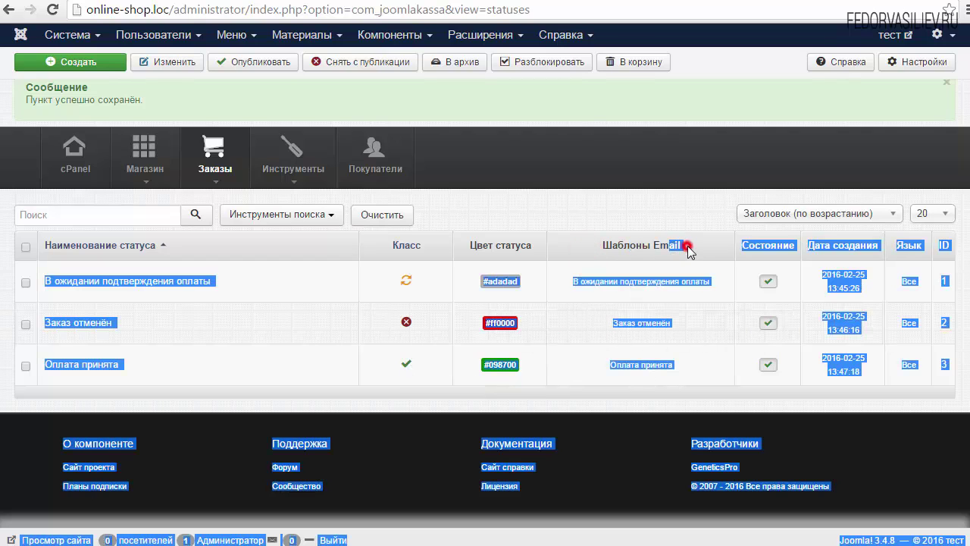
click(690, 251)
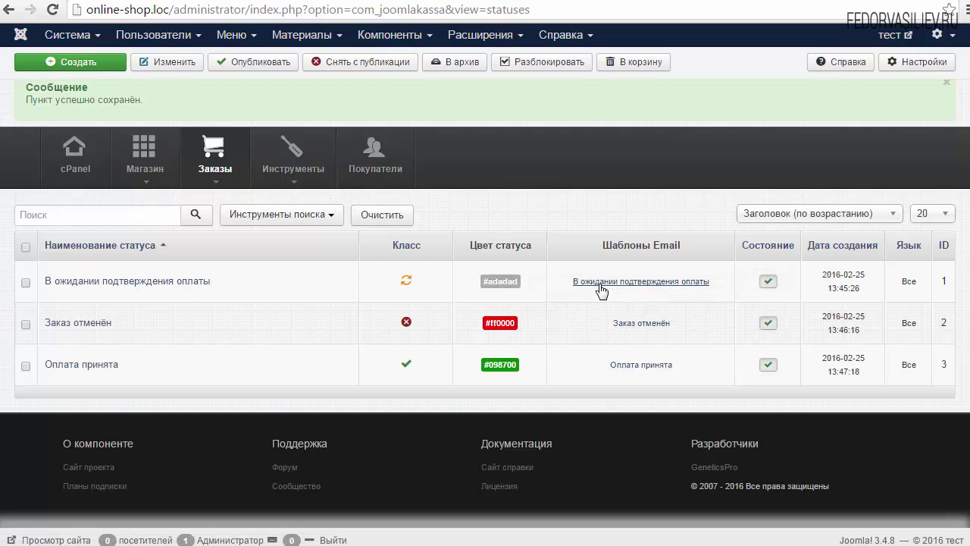
drag(591, 243, 711, 260)
click(711, 259)
scroll(532, 345, down, 1)
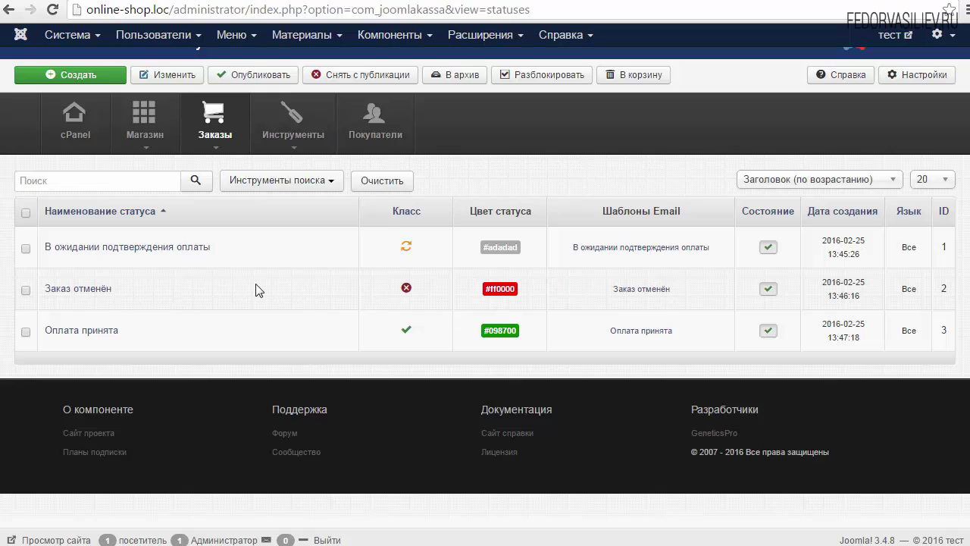
- Go to the JOOMLAKASSA customer list, open the only customer's record and examine the account details
click(390, 35)
mouse_move(407, 62)
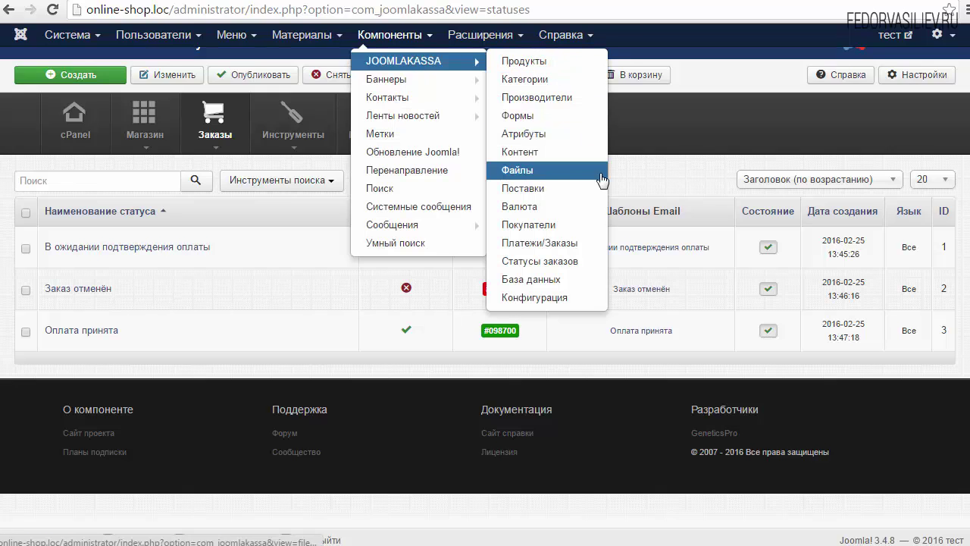
click(537, 227)
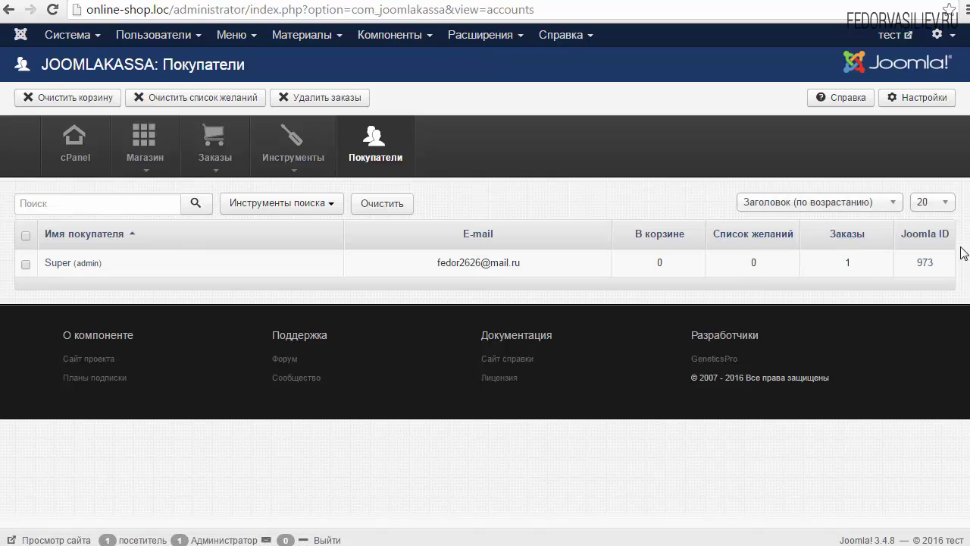
click(54, 264)
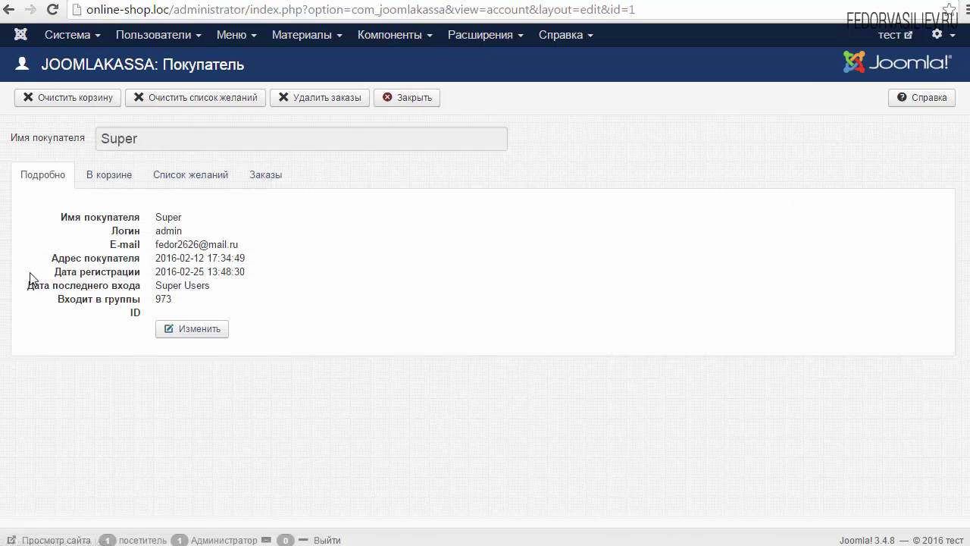
drag(155, 237, 234, 299)
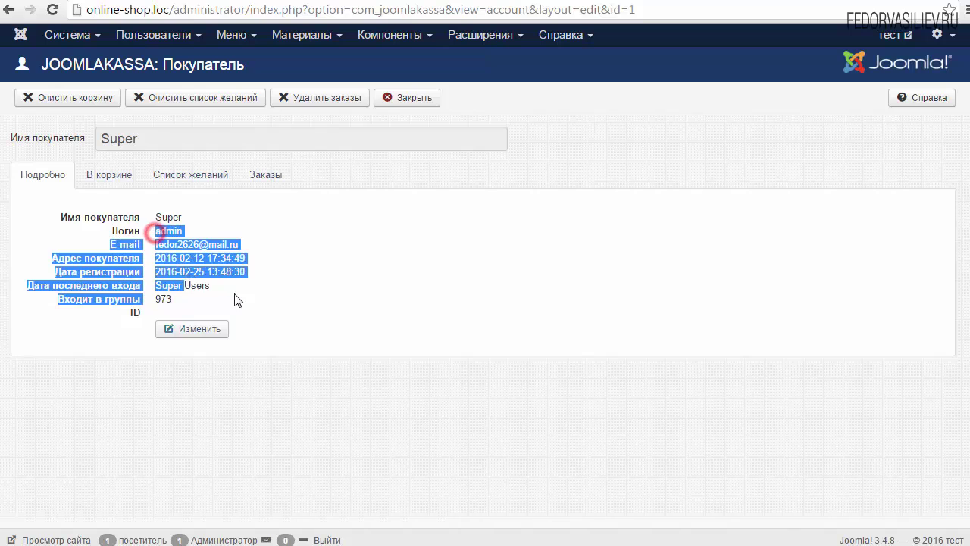
click(234, 291)
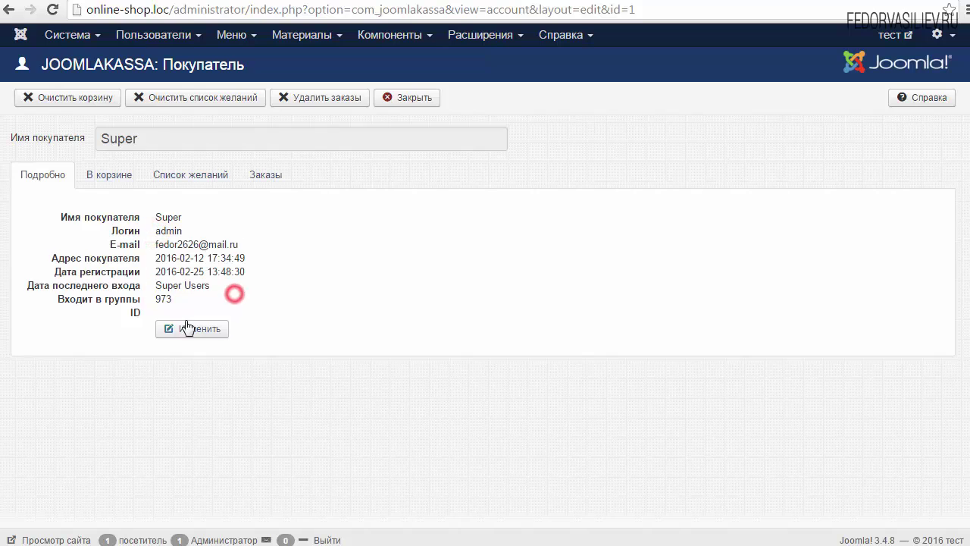
- Check the contents of the customer's cart and wish list
click(120, 176)
drag(71, 215, 156, 216)
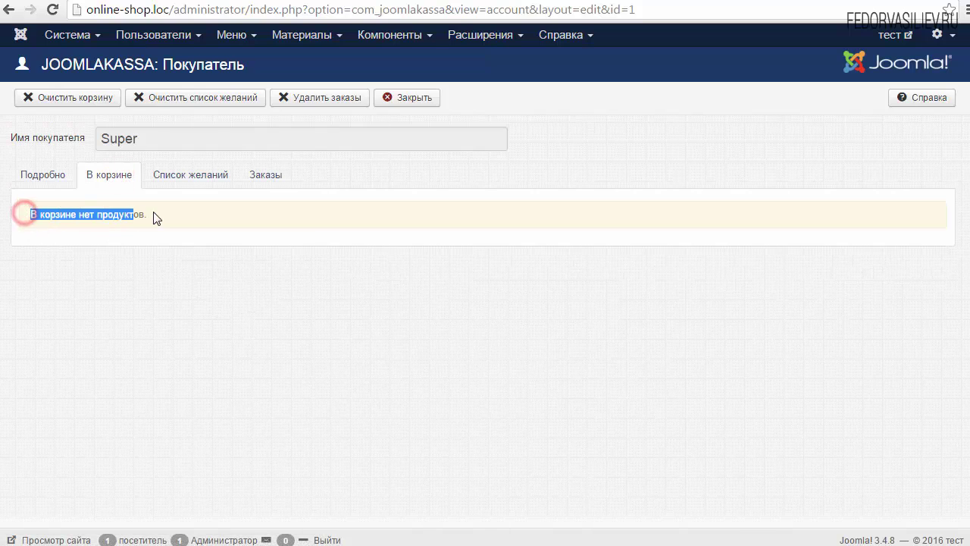
click(152, 213)
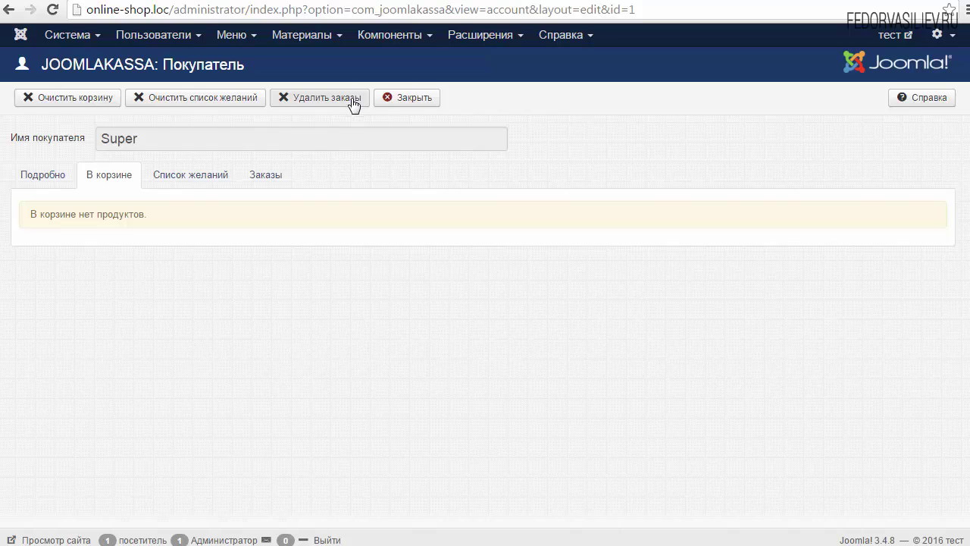
click(193, 177)
- Expand the cash-paid order among the customer's orders and examine its purchase and order data
click(259, 178)
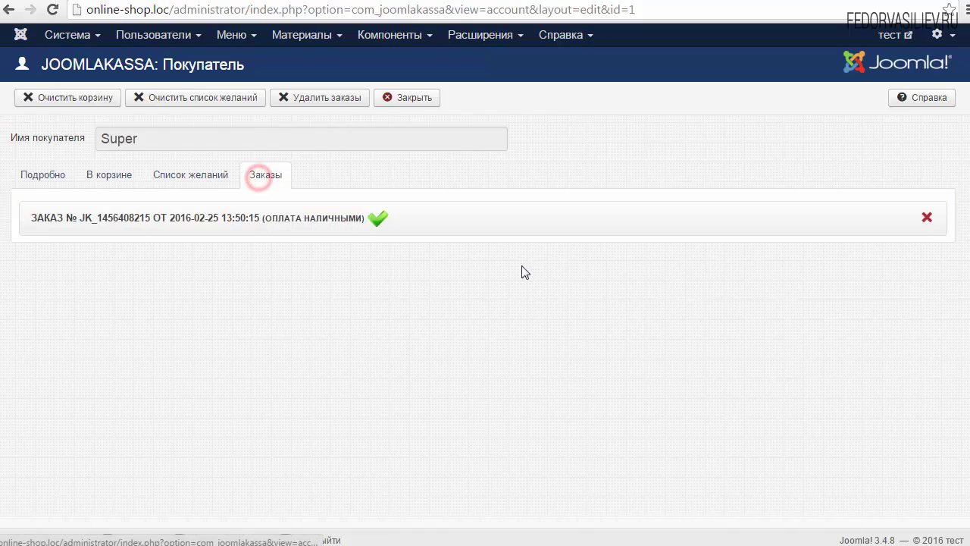
click(291, 219)
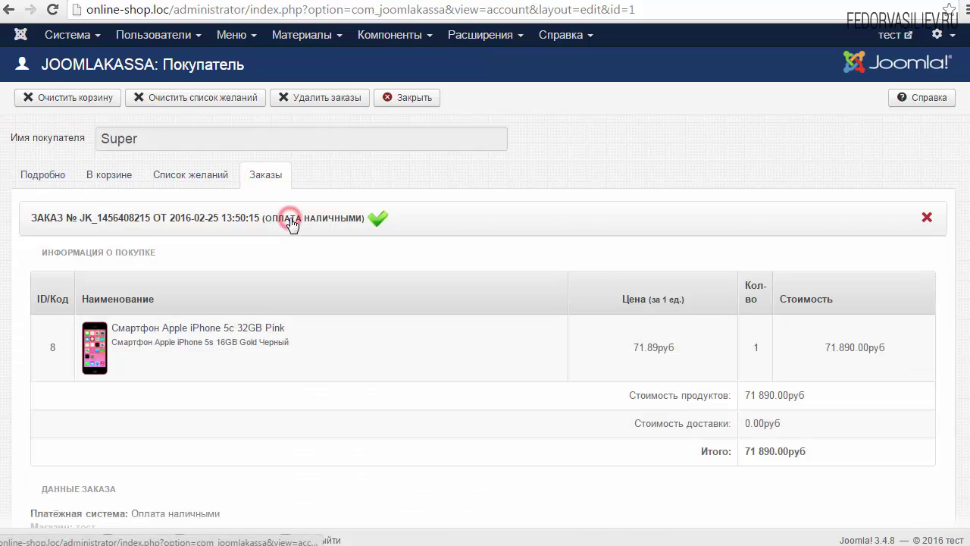
scroll(217, 228, down, 2)
scroll(165, 254, up, 2)
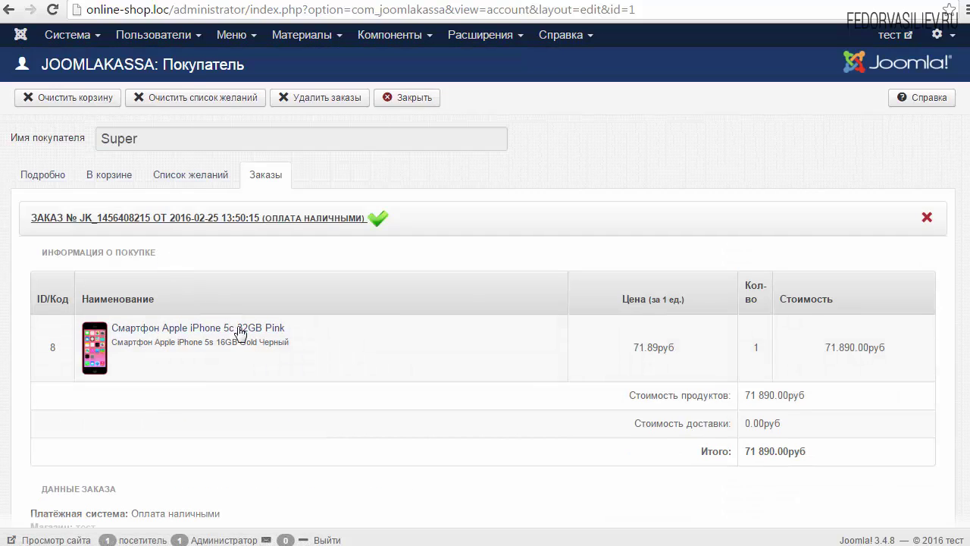
scroll(149, 343, down, 1)
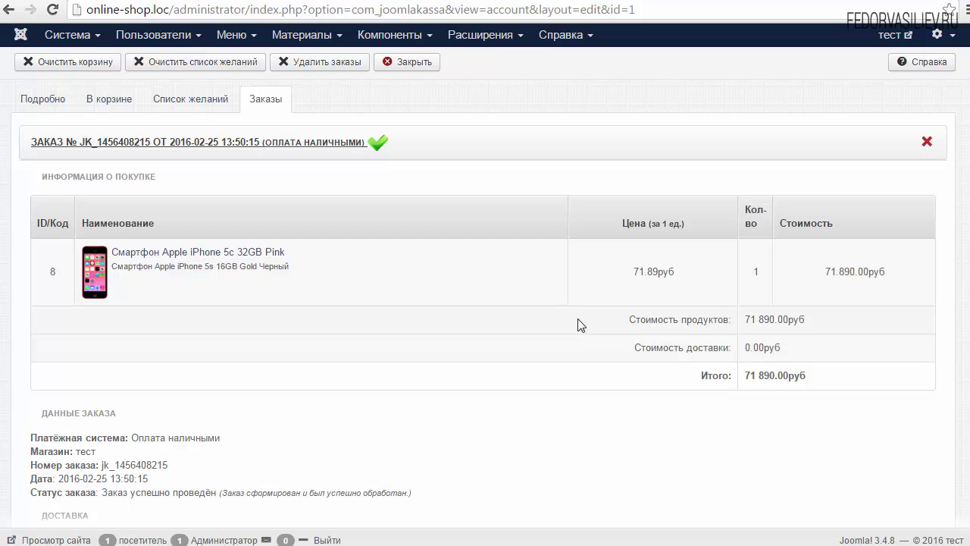
scroll(686, 336, down, 1)
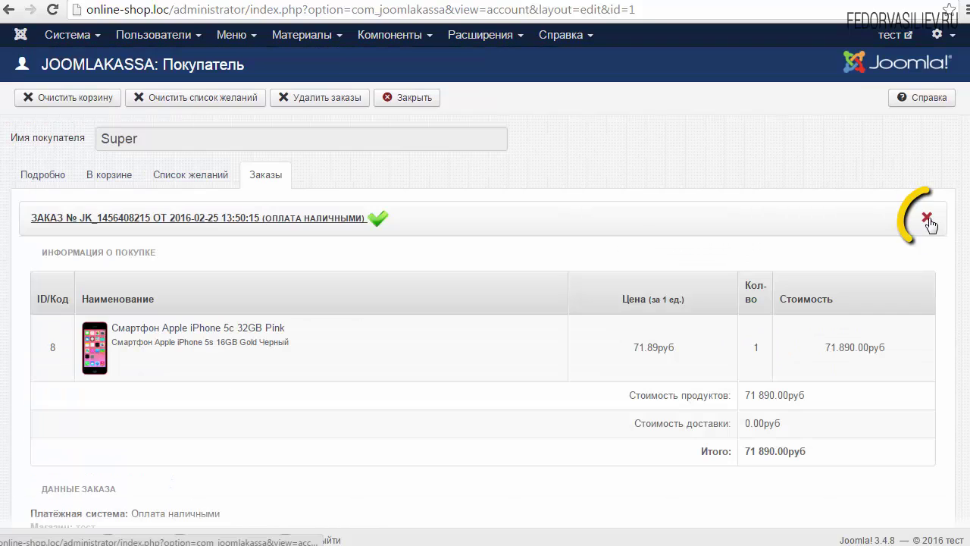
- Try to delete the customer's expanded order, then return to the customer's account details
click(926, 218)
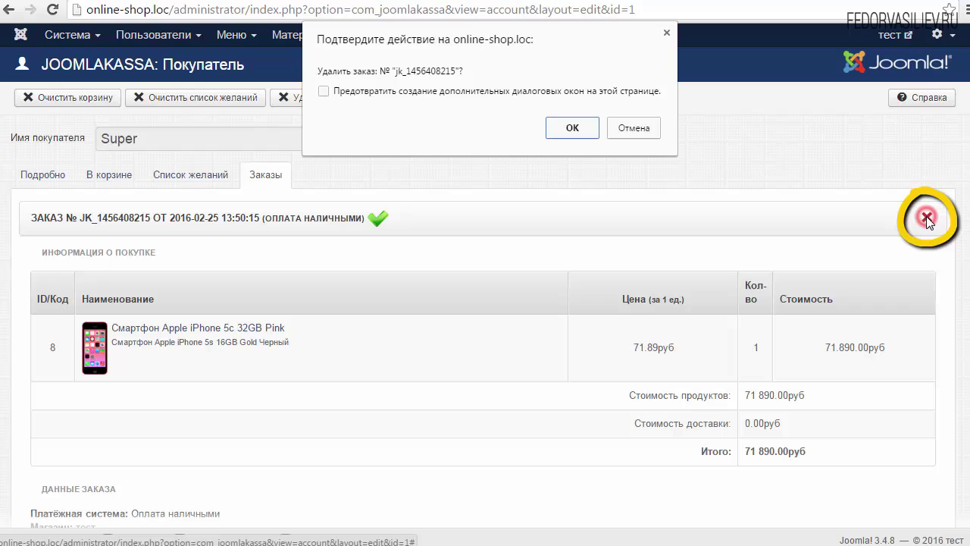
click(585, 135)
click(40, 176)
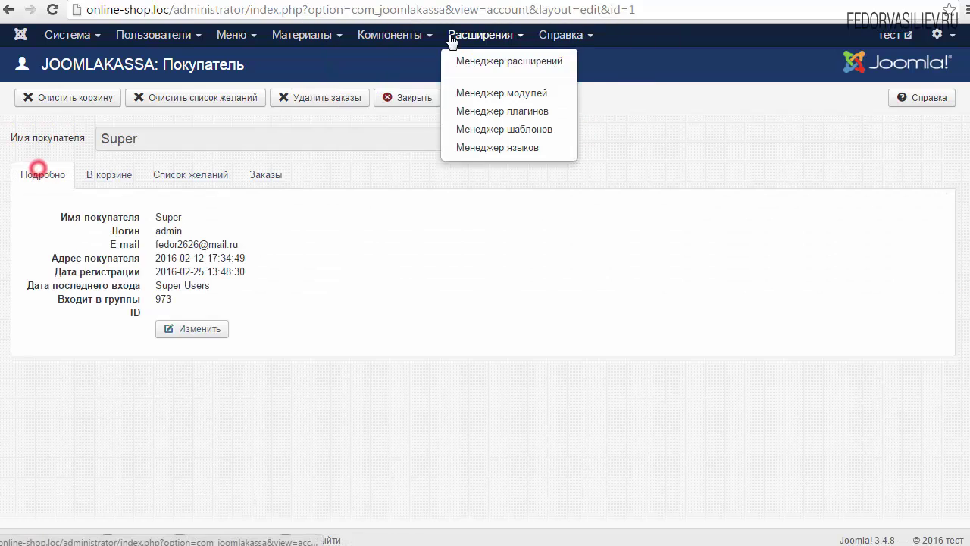
- Go to the JOOMLAKASSA payments and orders list, expand the order dated 2016-02-25, examine its details and collapse it
mouse_move(389, 35)
mouse_move(402, 79)
mouse_move(450, 67)
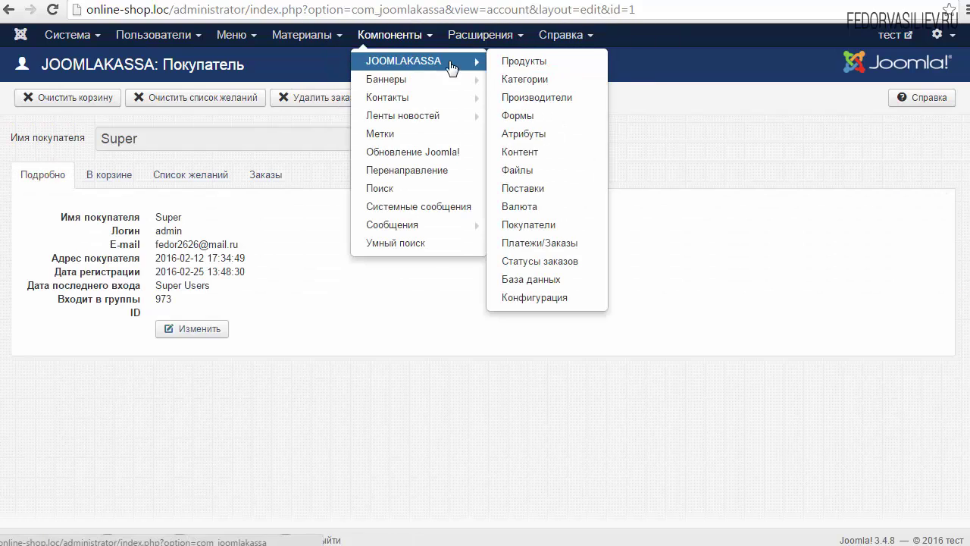
click(531, 244)
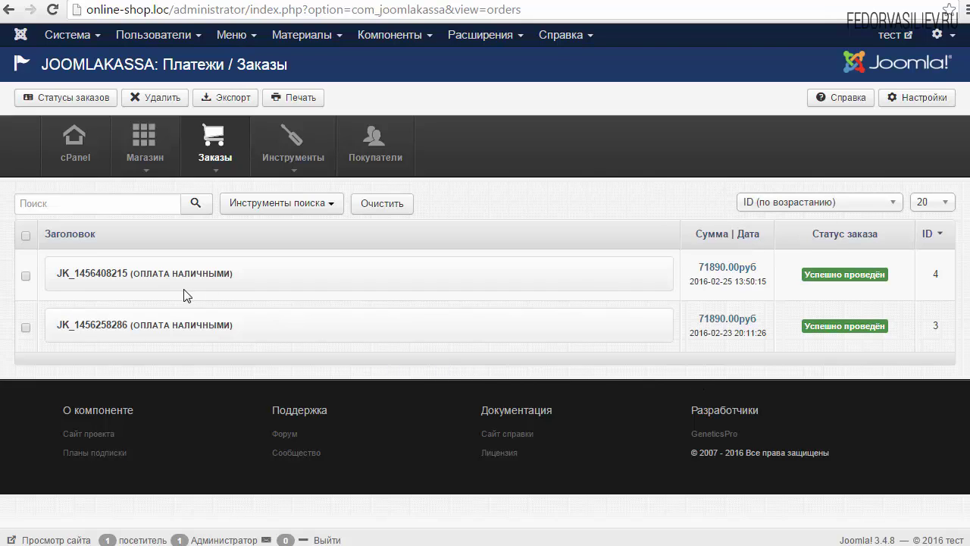
click(144, 275)
scroll(238, 273, down, 3)
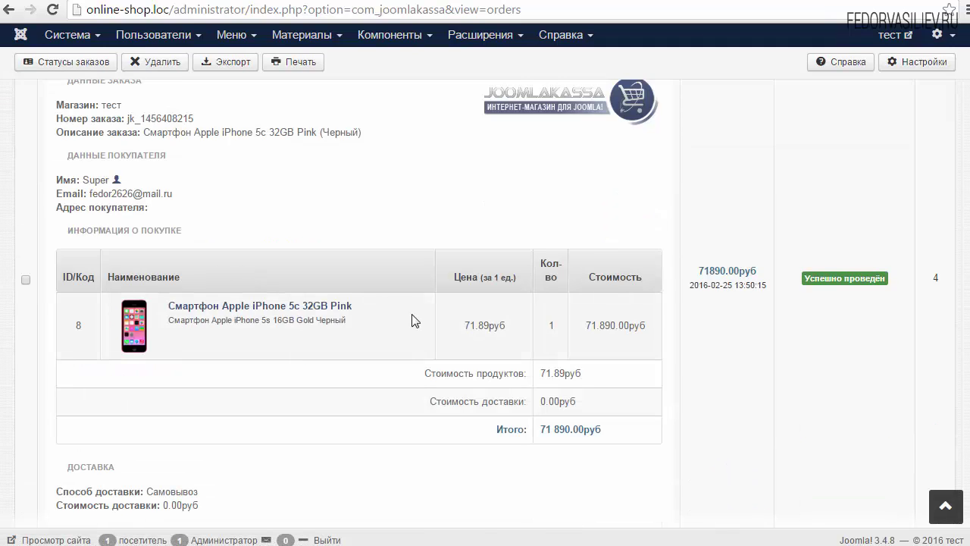
scroll(415, 320, up, 2)
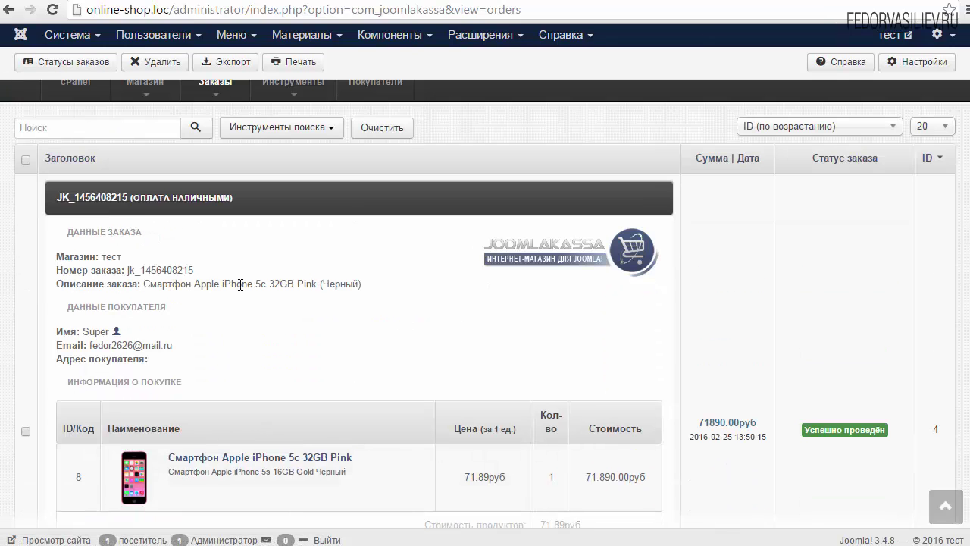
click(225, 205)
- Expand the order dated 2016-02-23, examine its buyer and purchase details, and collapse it
click(194, 303)
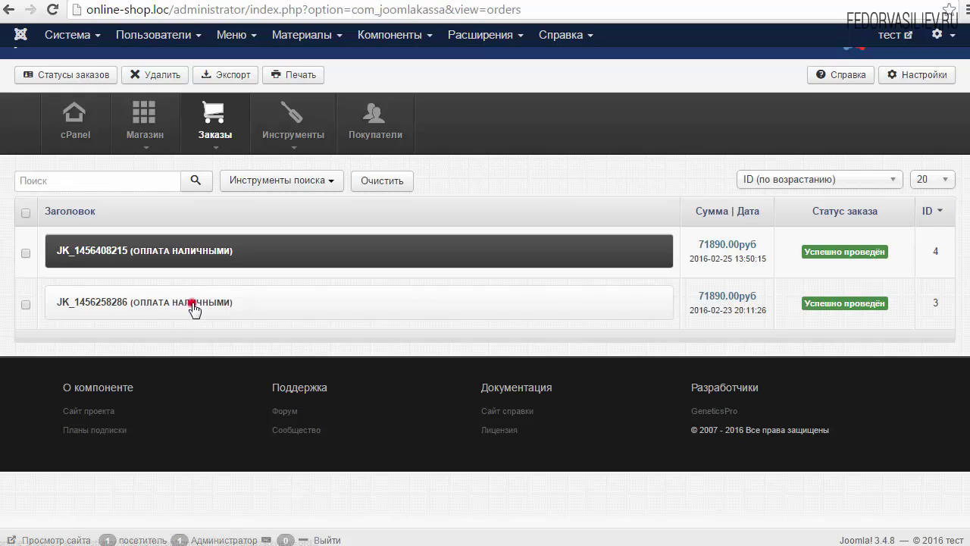
scroll(196, 309, down, 4)
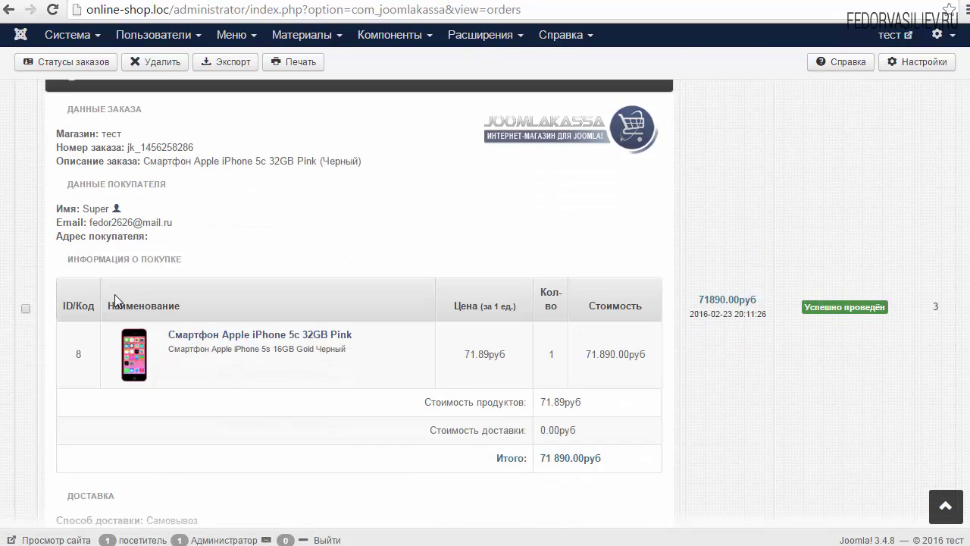
scroll(202, 333, up, 4)
click(202, 333)
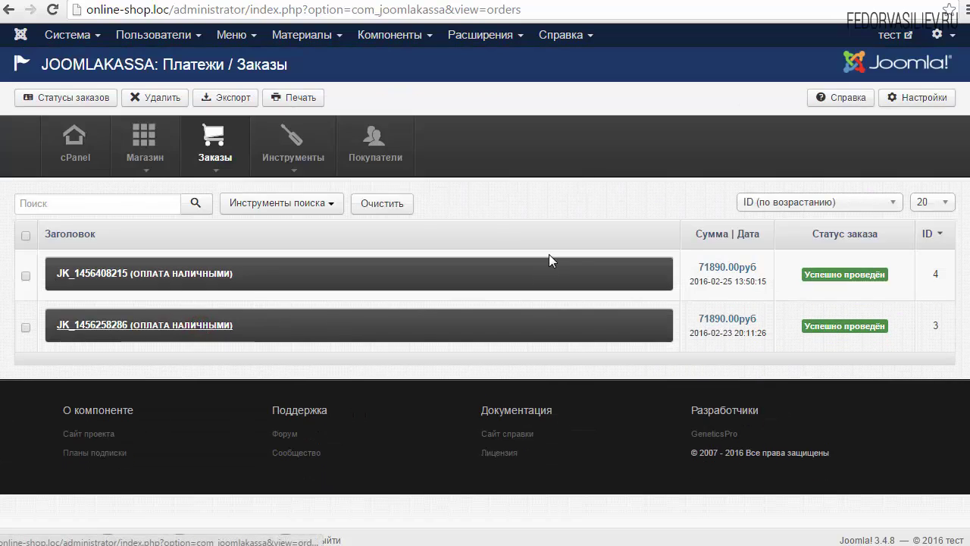
- Open the JOOMLAKASSA control panel and examine the latest orders and shop statistics
click(83, 144)
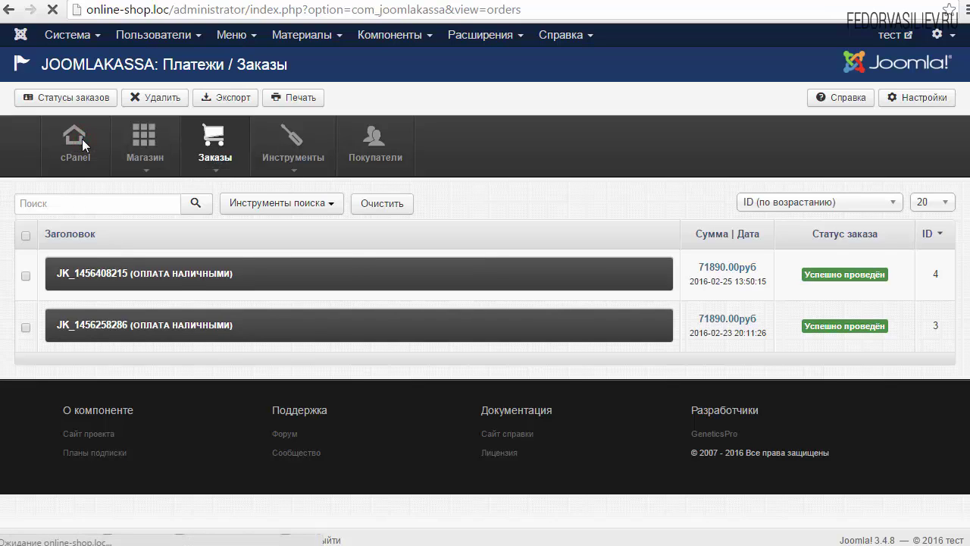
scroll(63, 208, down, 2)
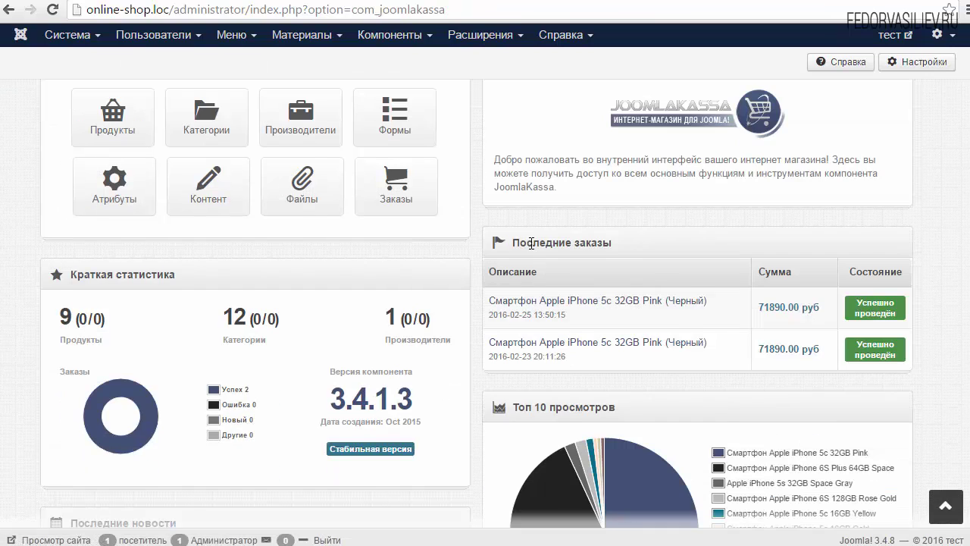